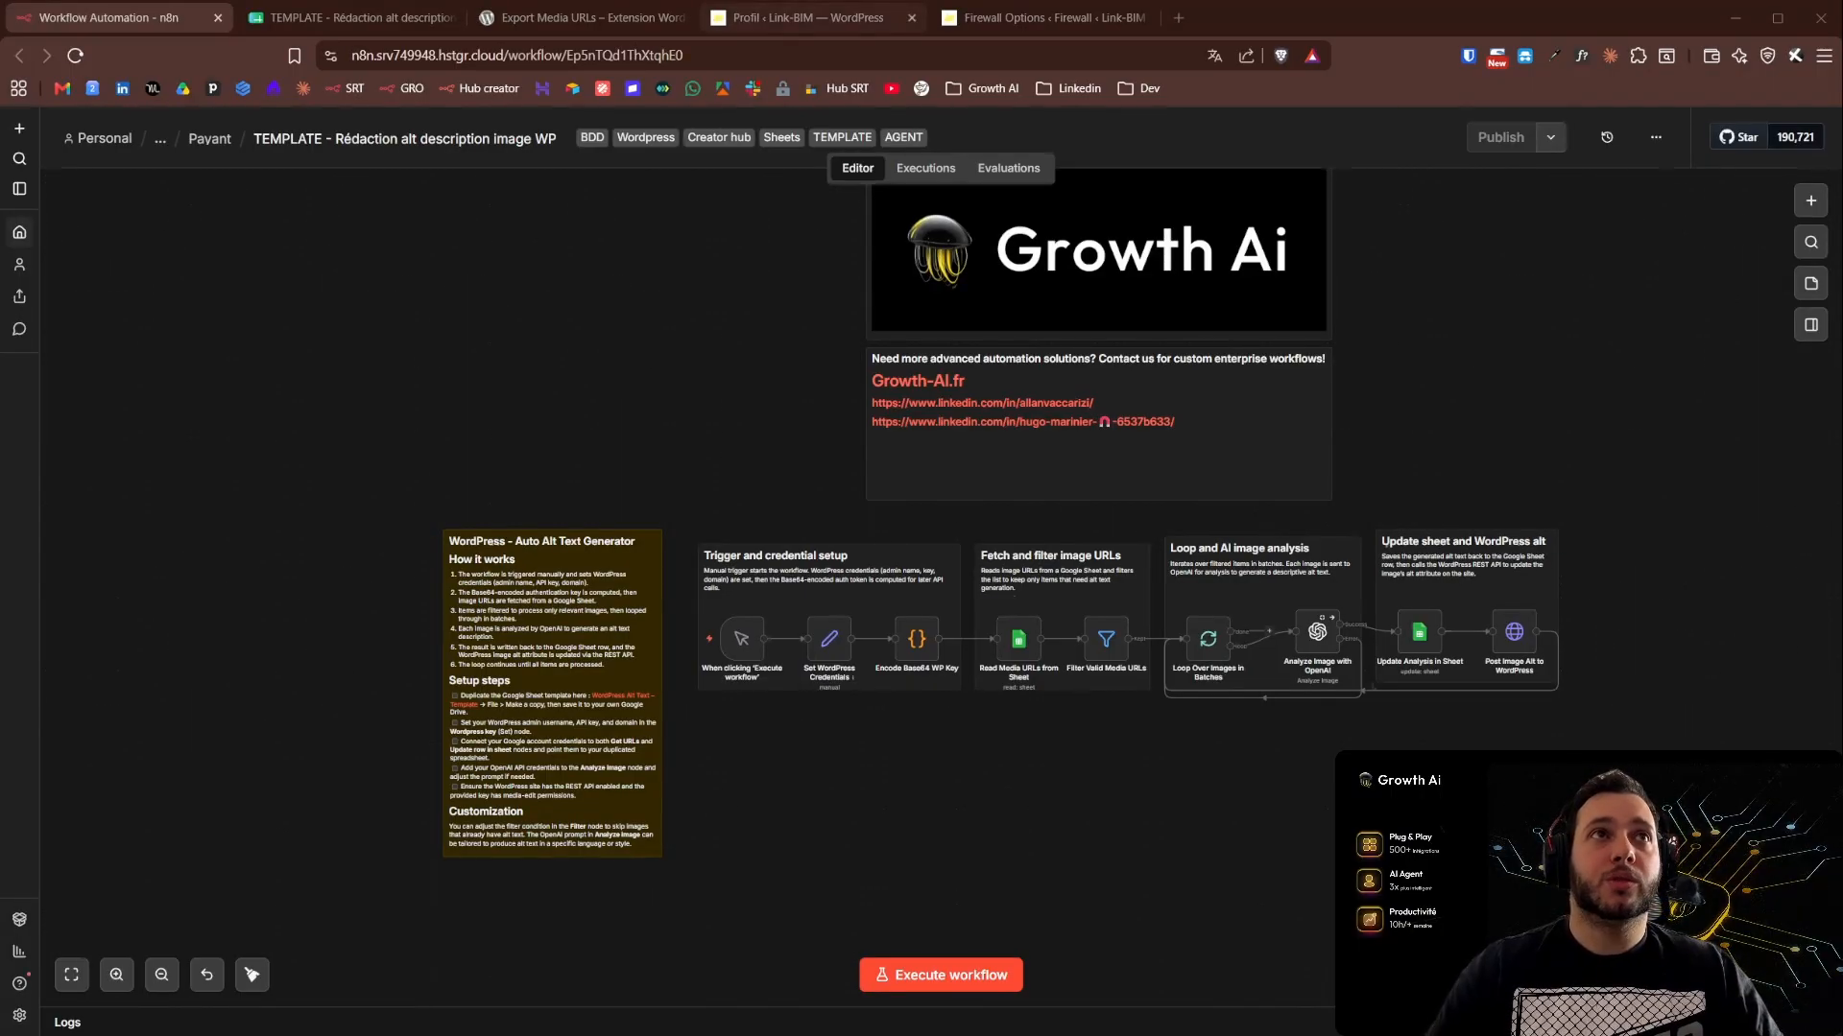
Check the Application Passwords section of the WordPress profile and search Wordfence's firewall options for "application passwords"
left_click(796, 17)
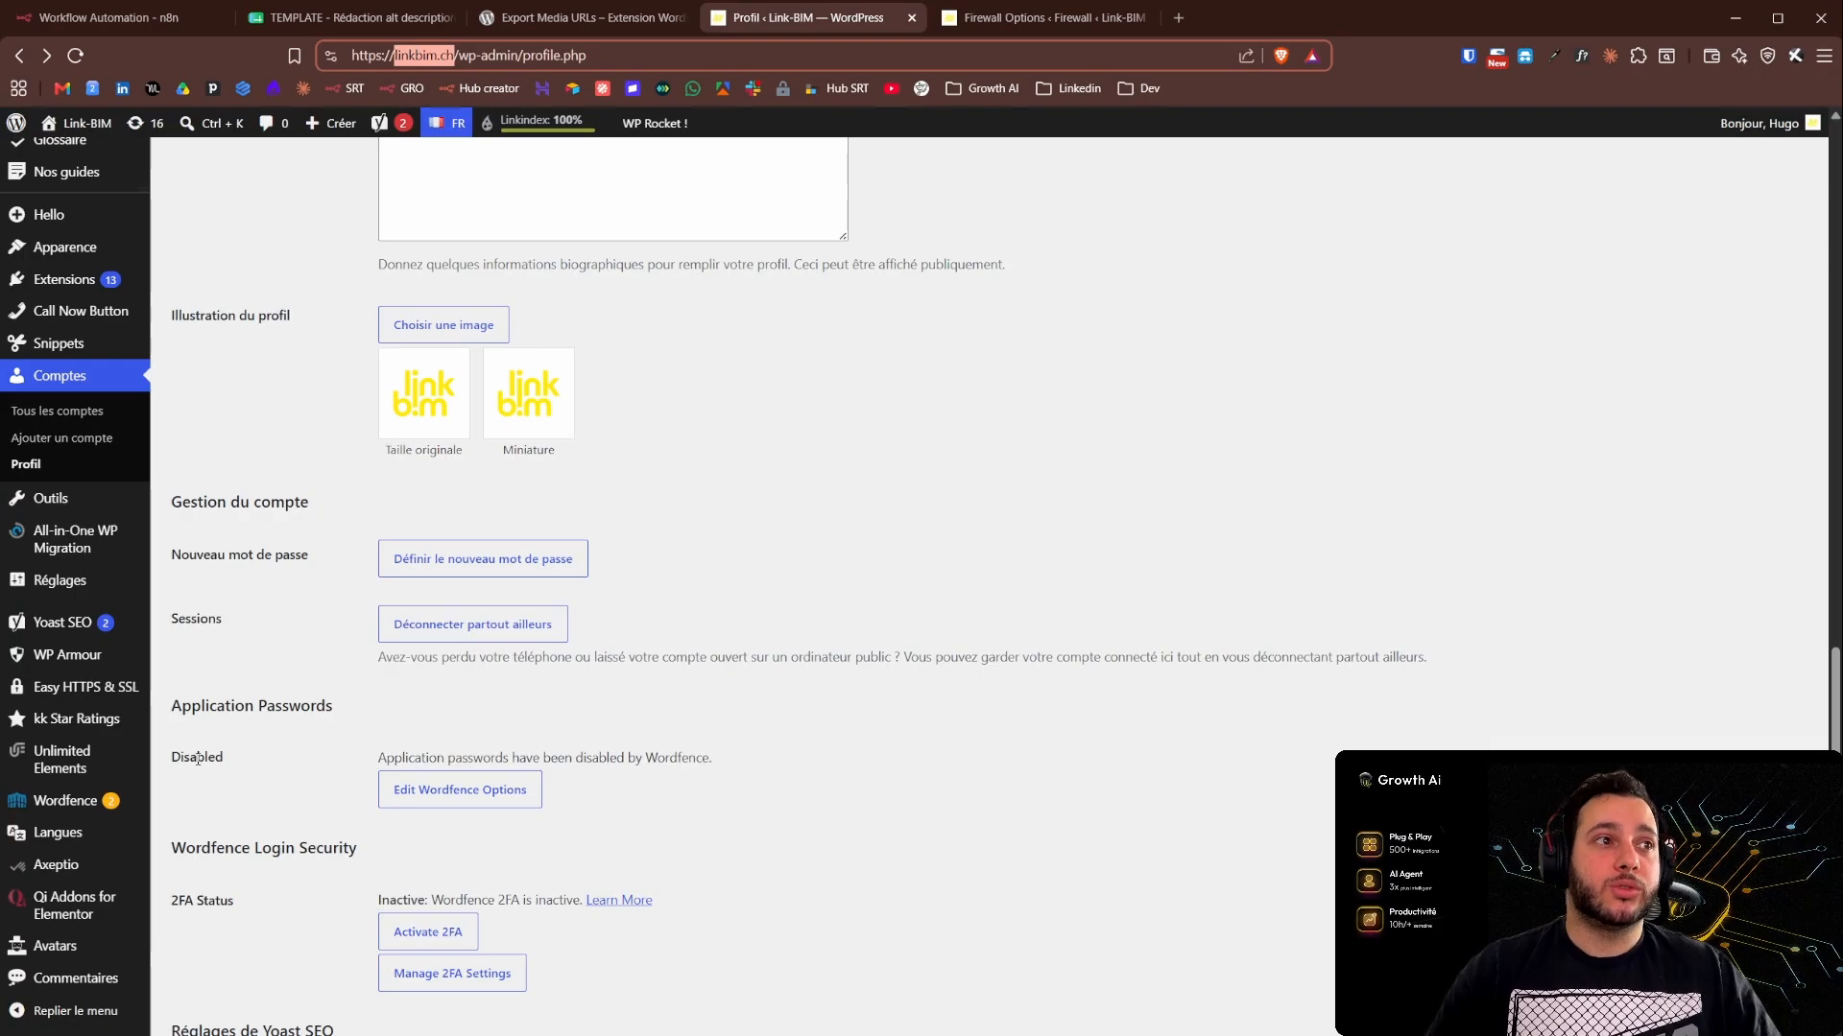
mouse_move(37, 815)
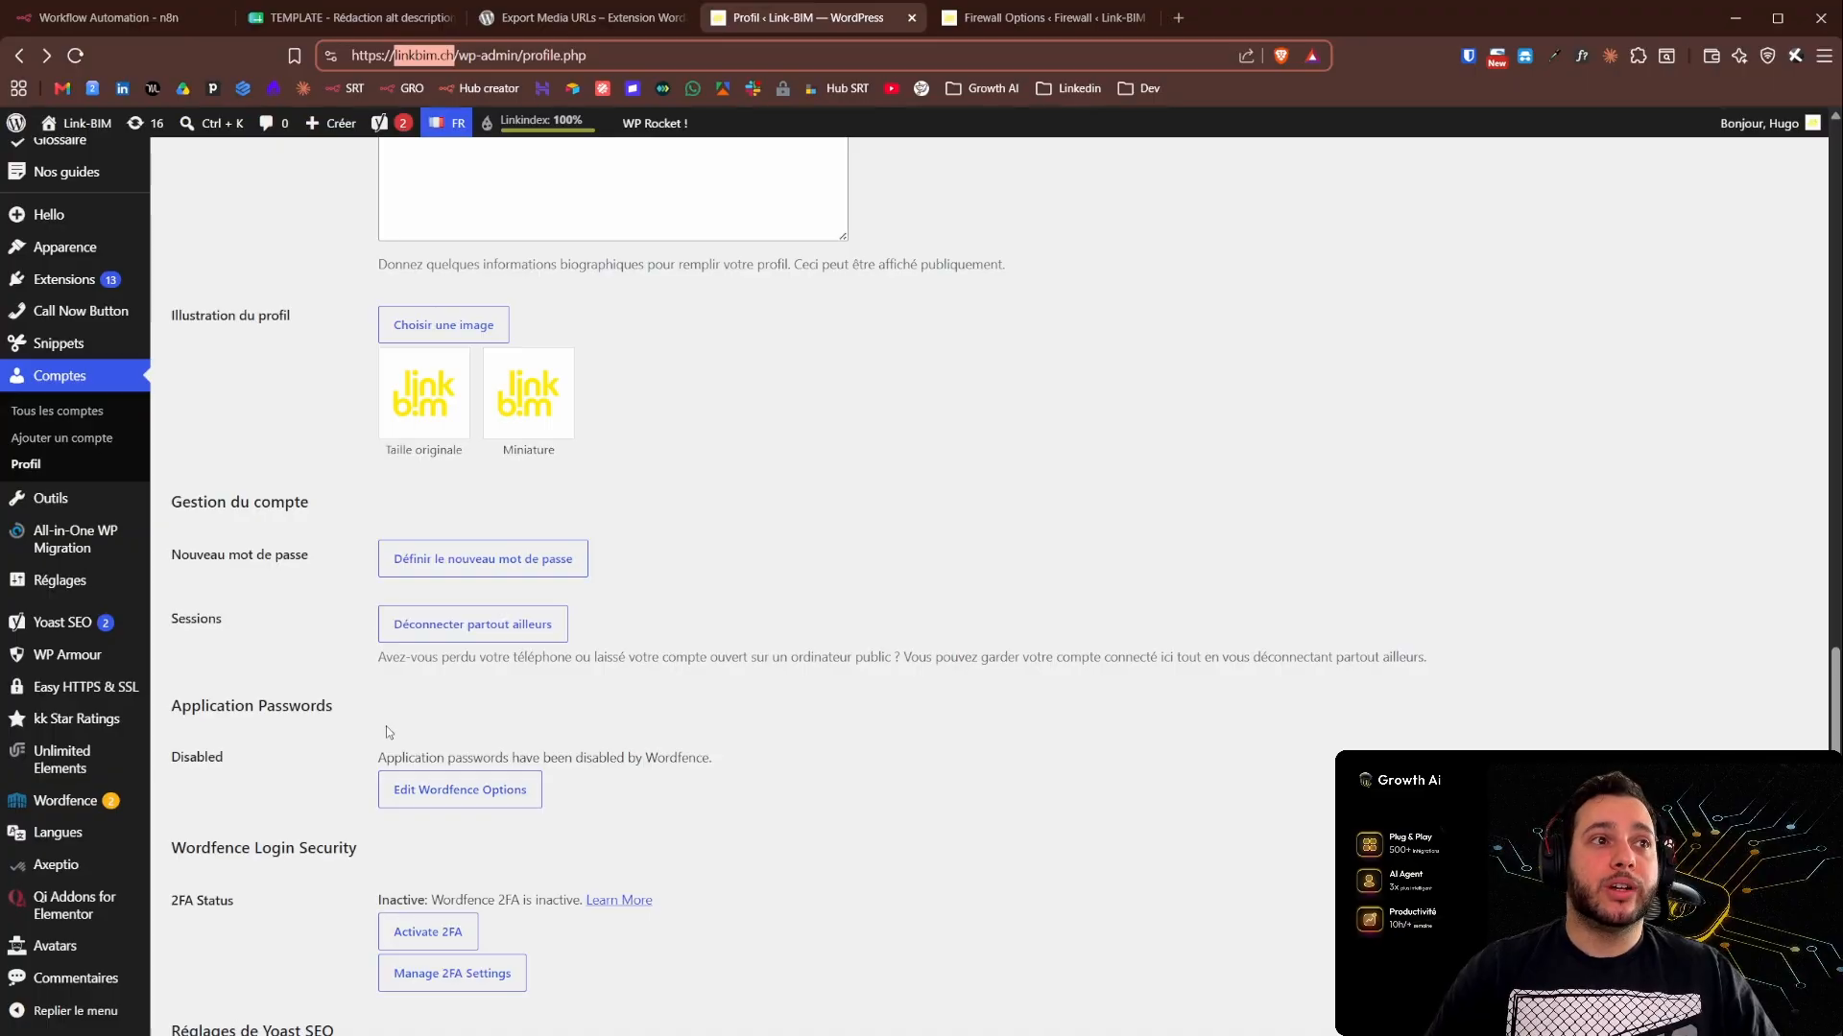
left_click(415, 809)
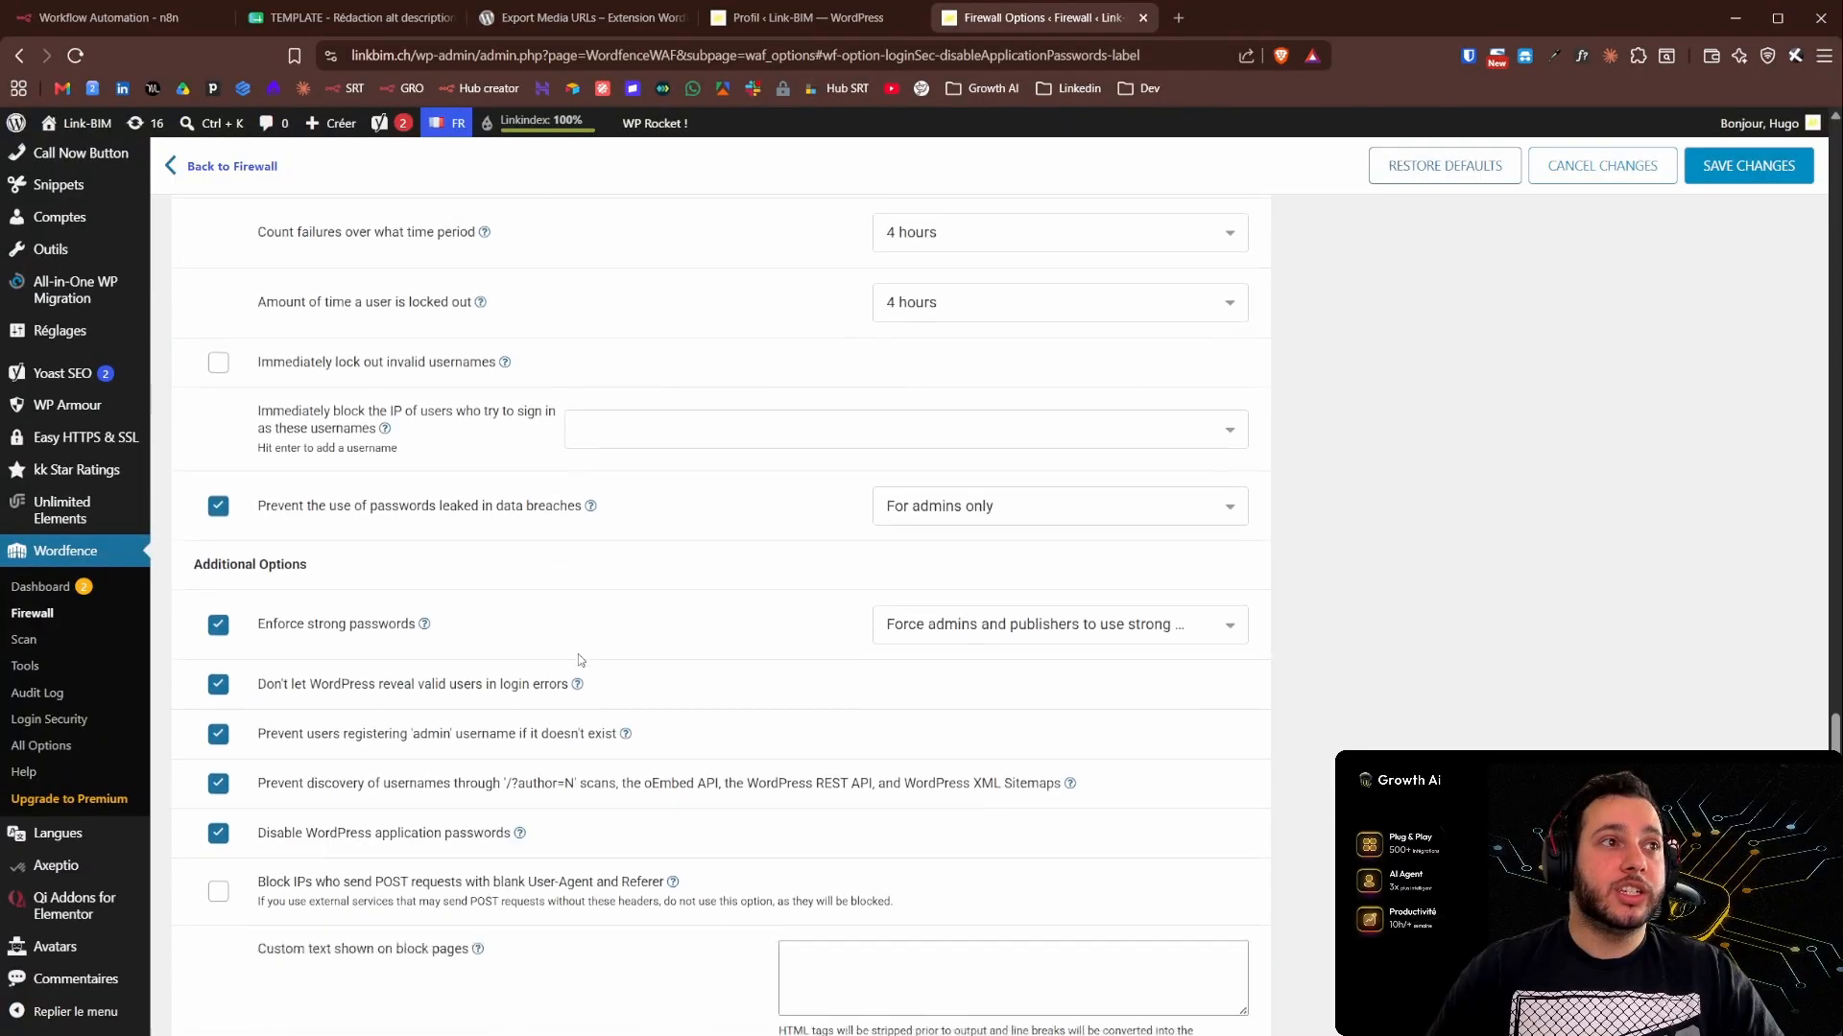
key("ctrl+f")
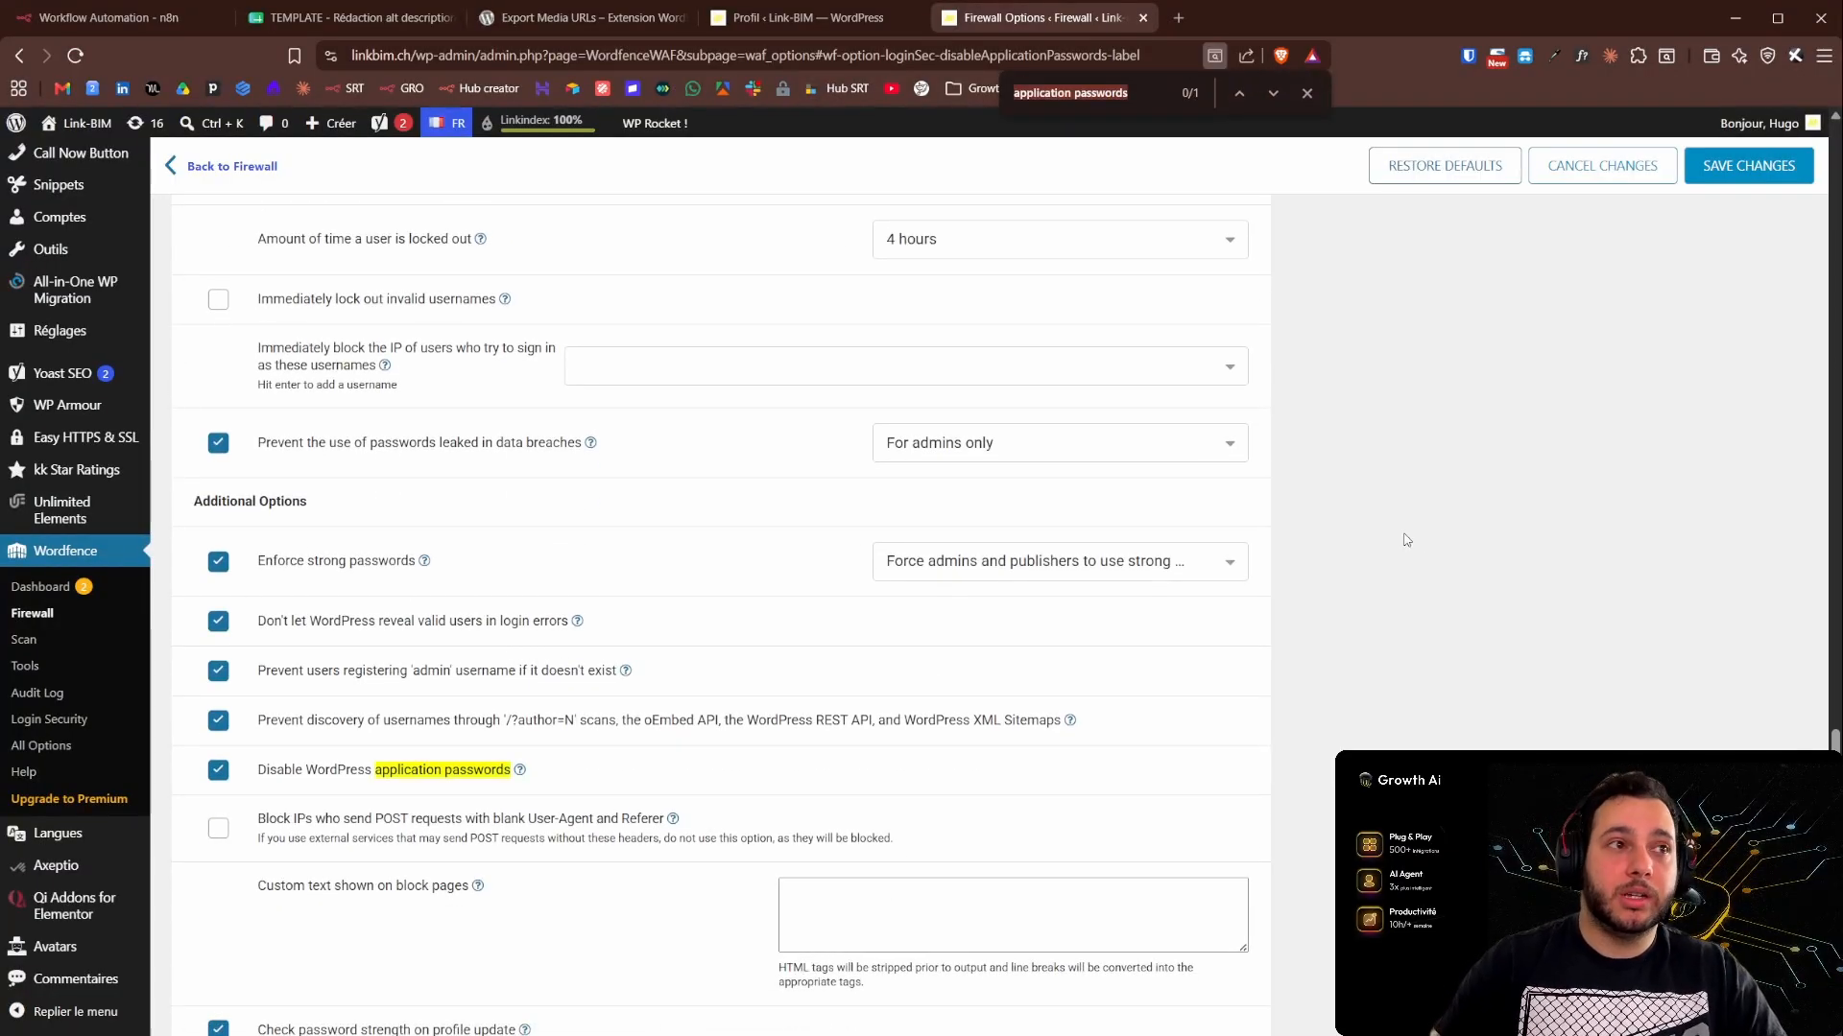
key("Return")
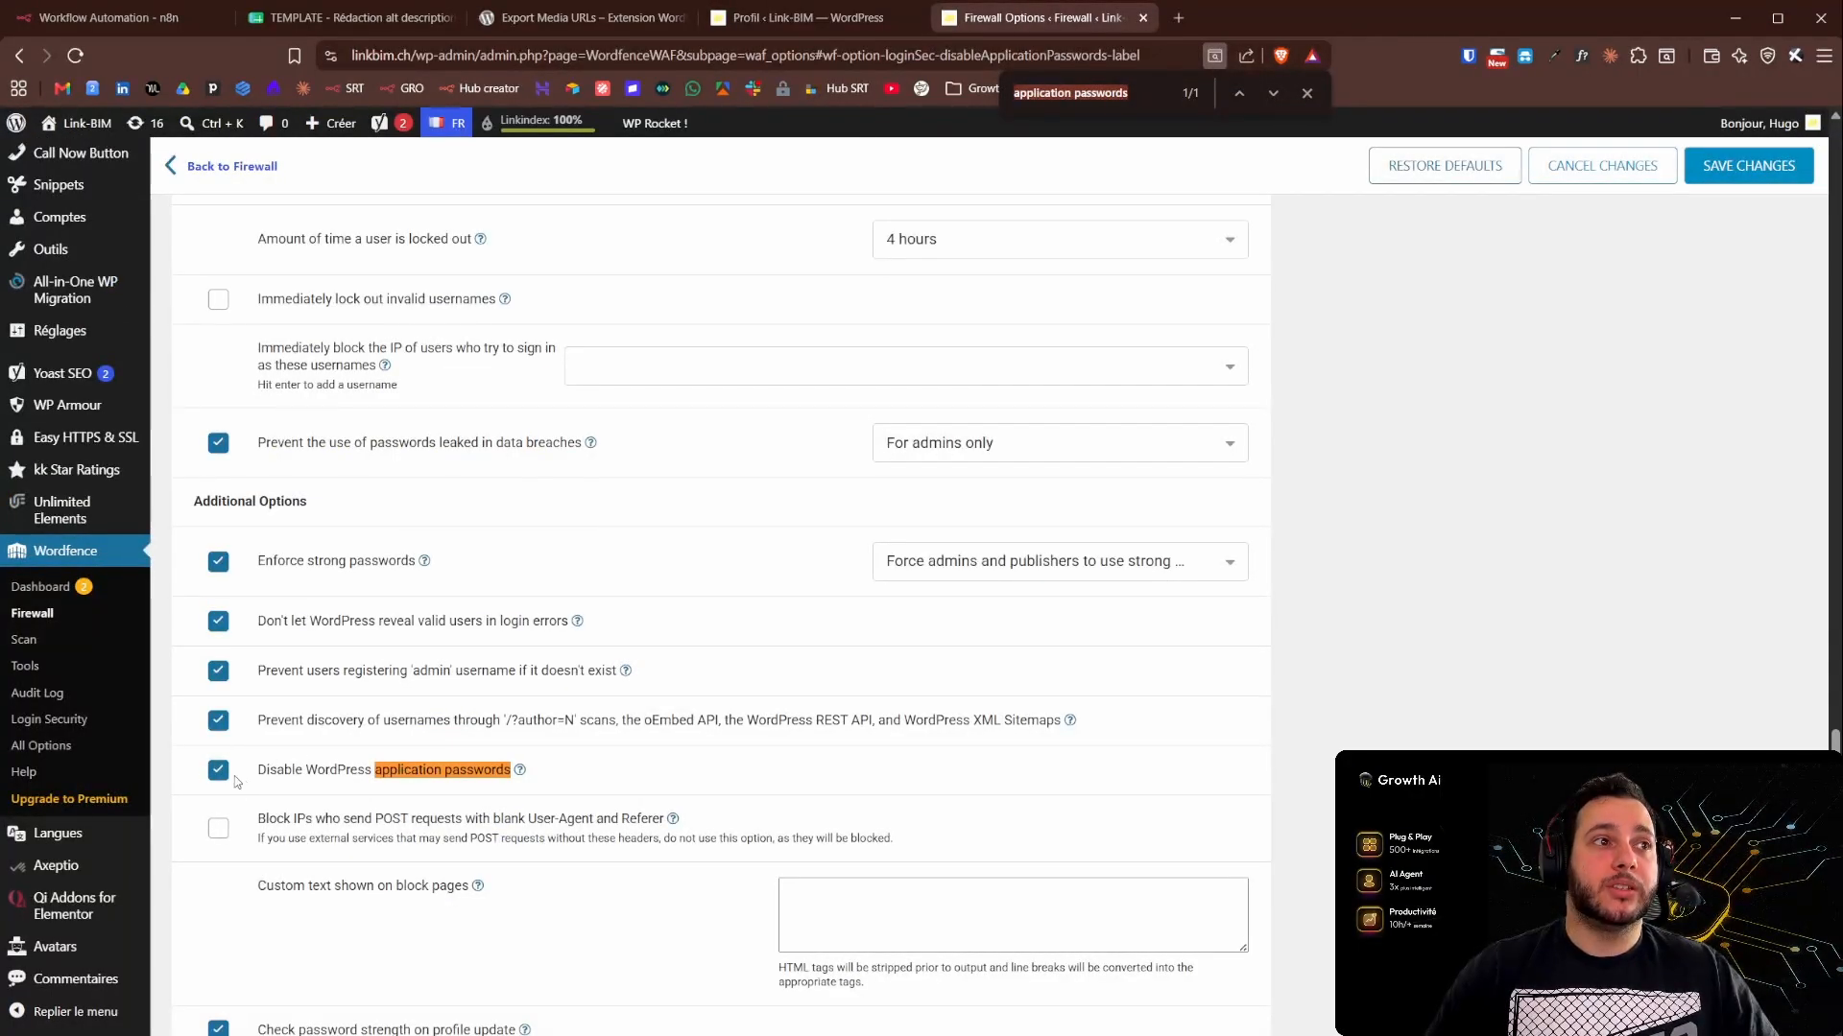
Compare the username in the WordPress profile with the Admin Name field of the Set WordPress Credentials node in n8n
left_click(778, 16)
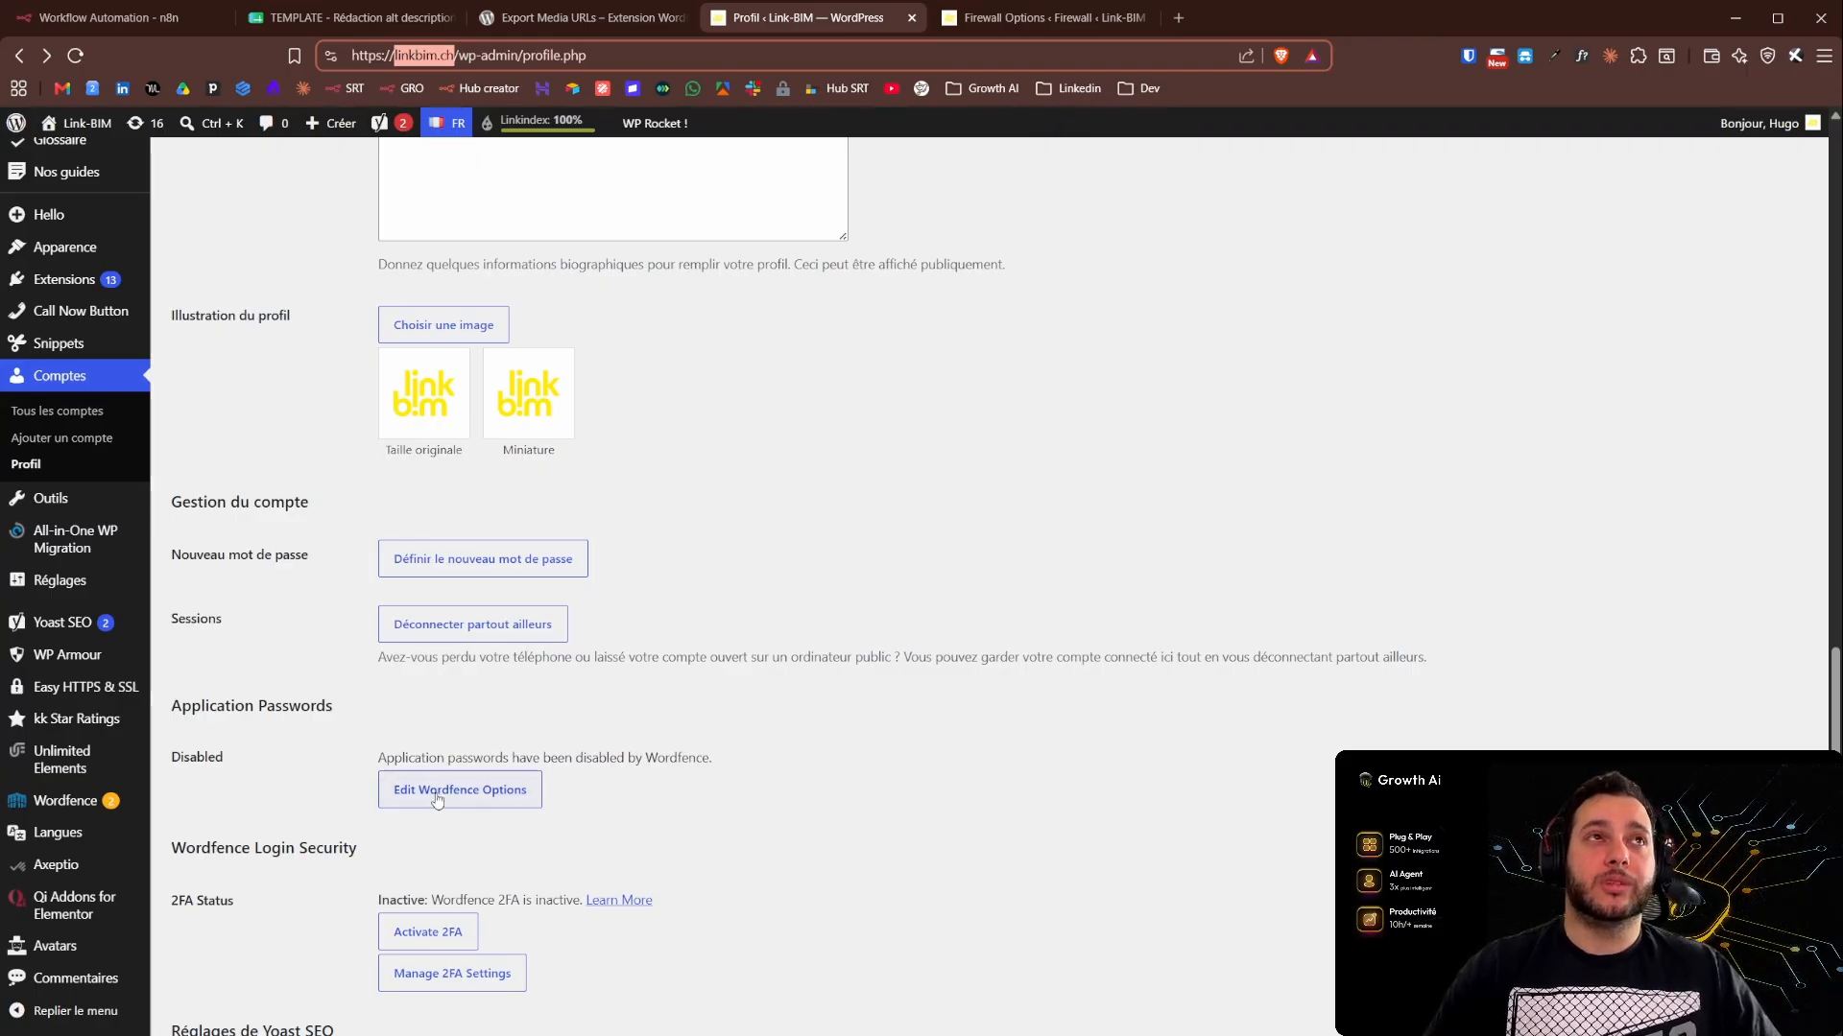
scroll(969, 556, "up", 15)
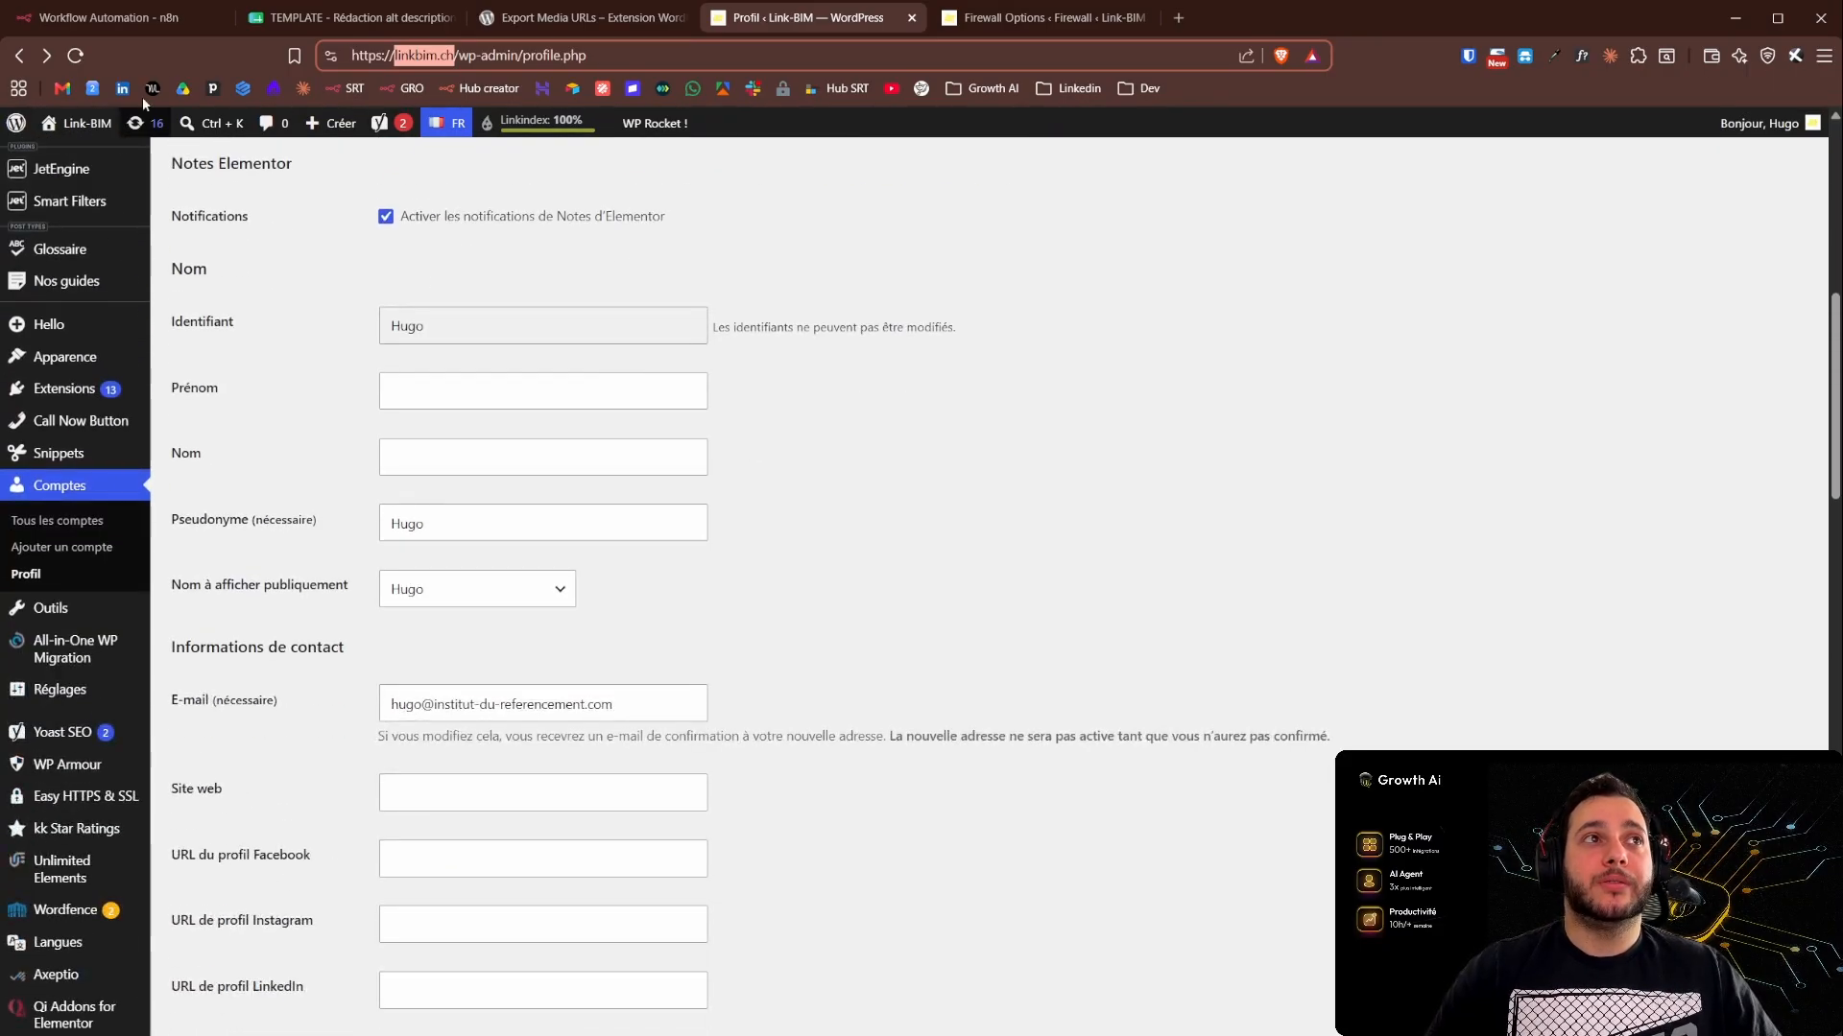
left_click(141, 29)
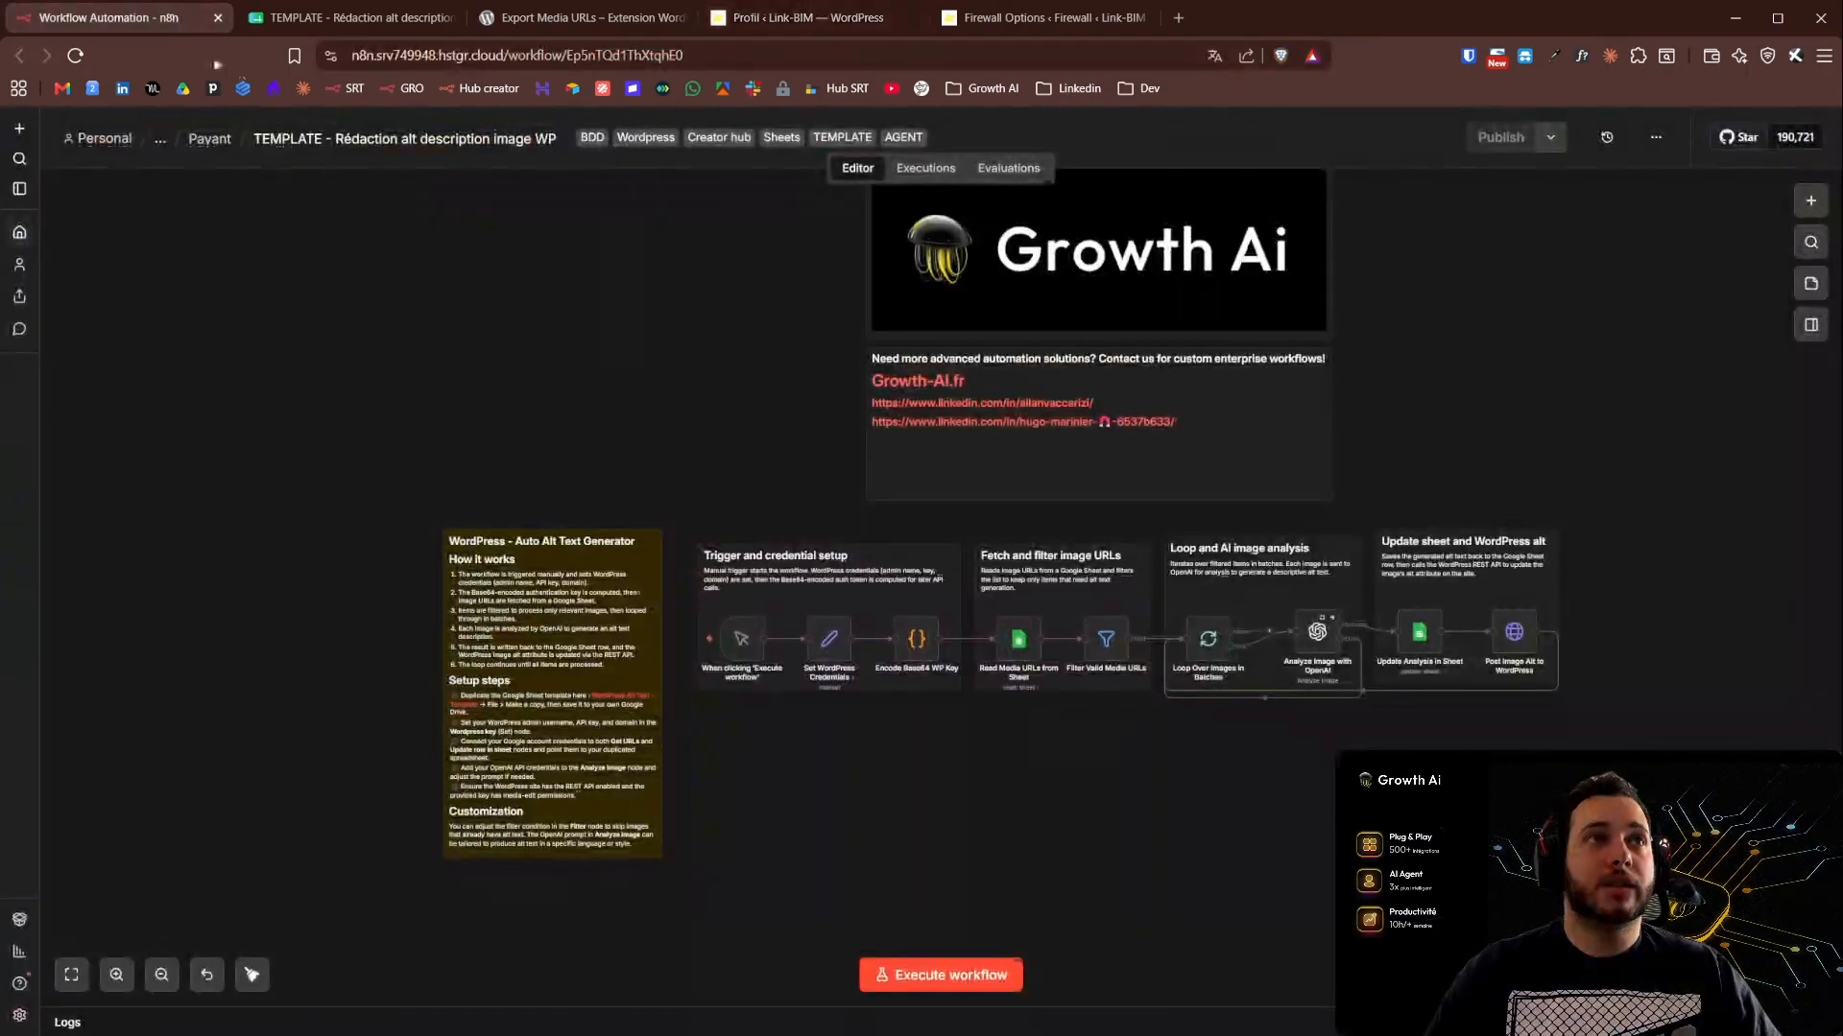
double_click(822, 645)
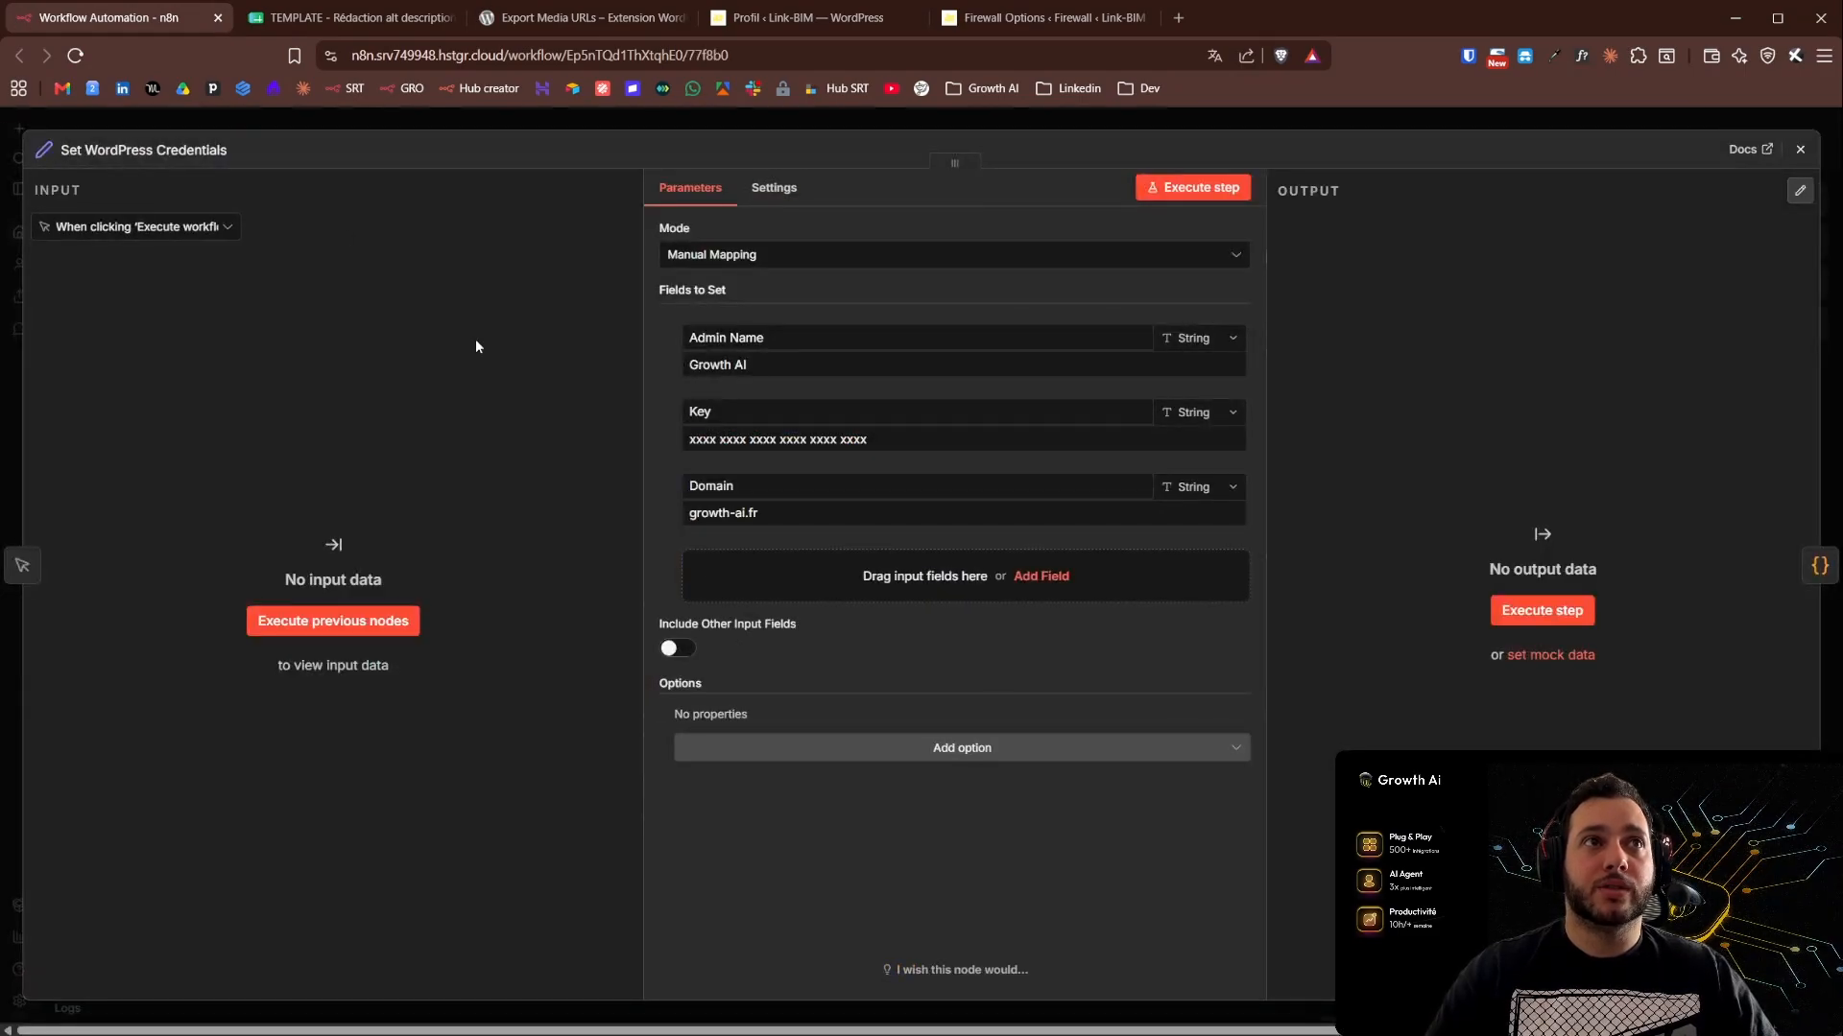
triple_click(709, 364)
left_click(783, 17)
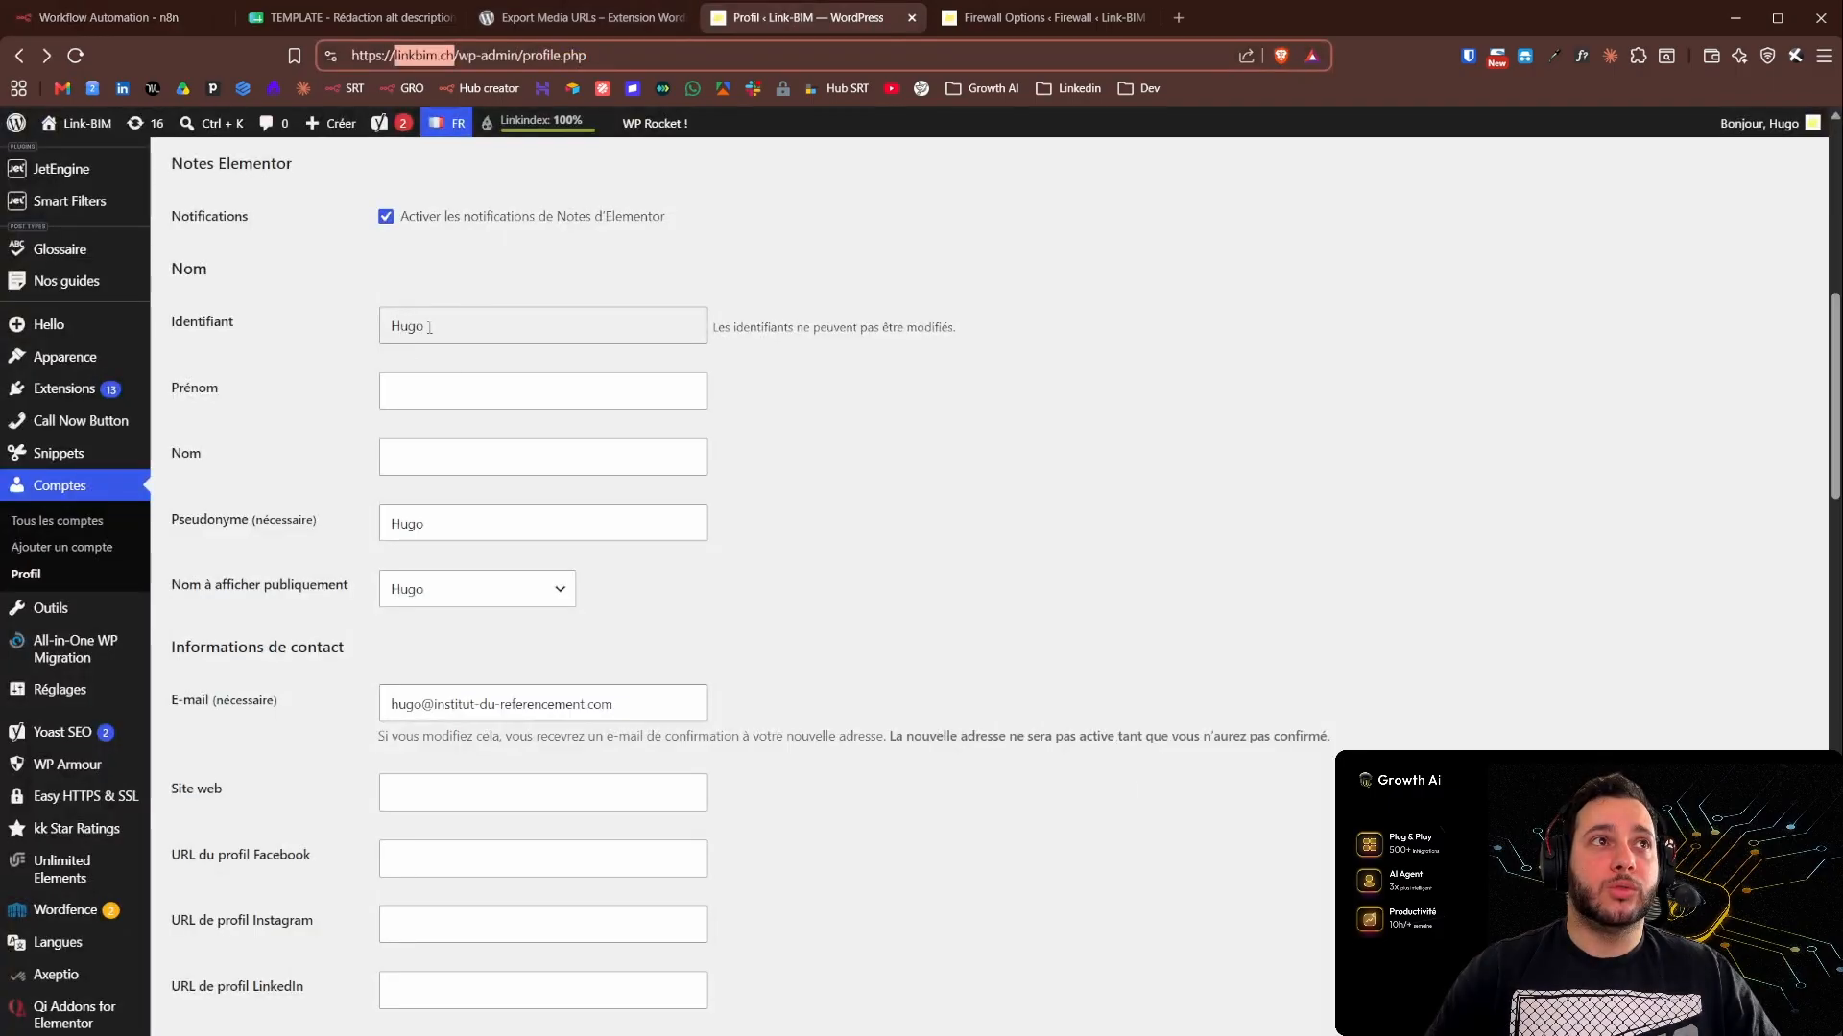
left_click(108, 17)
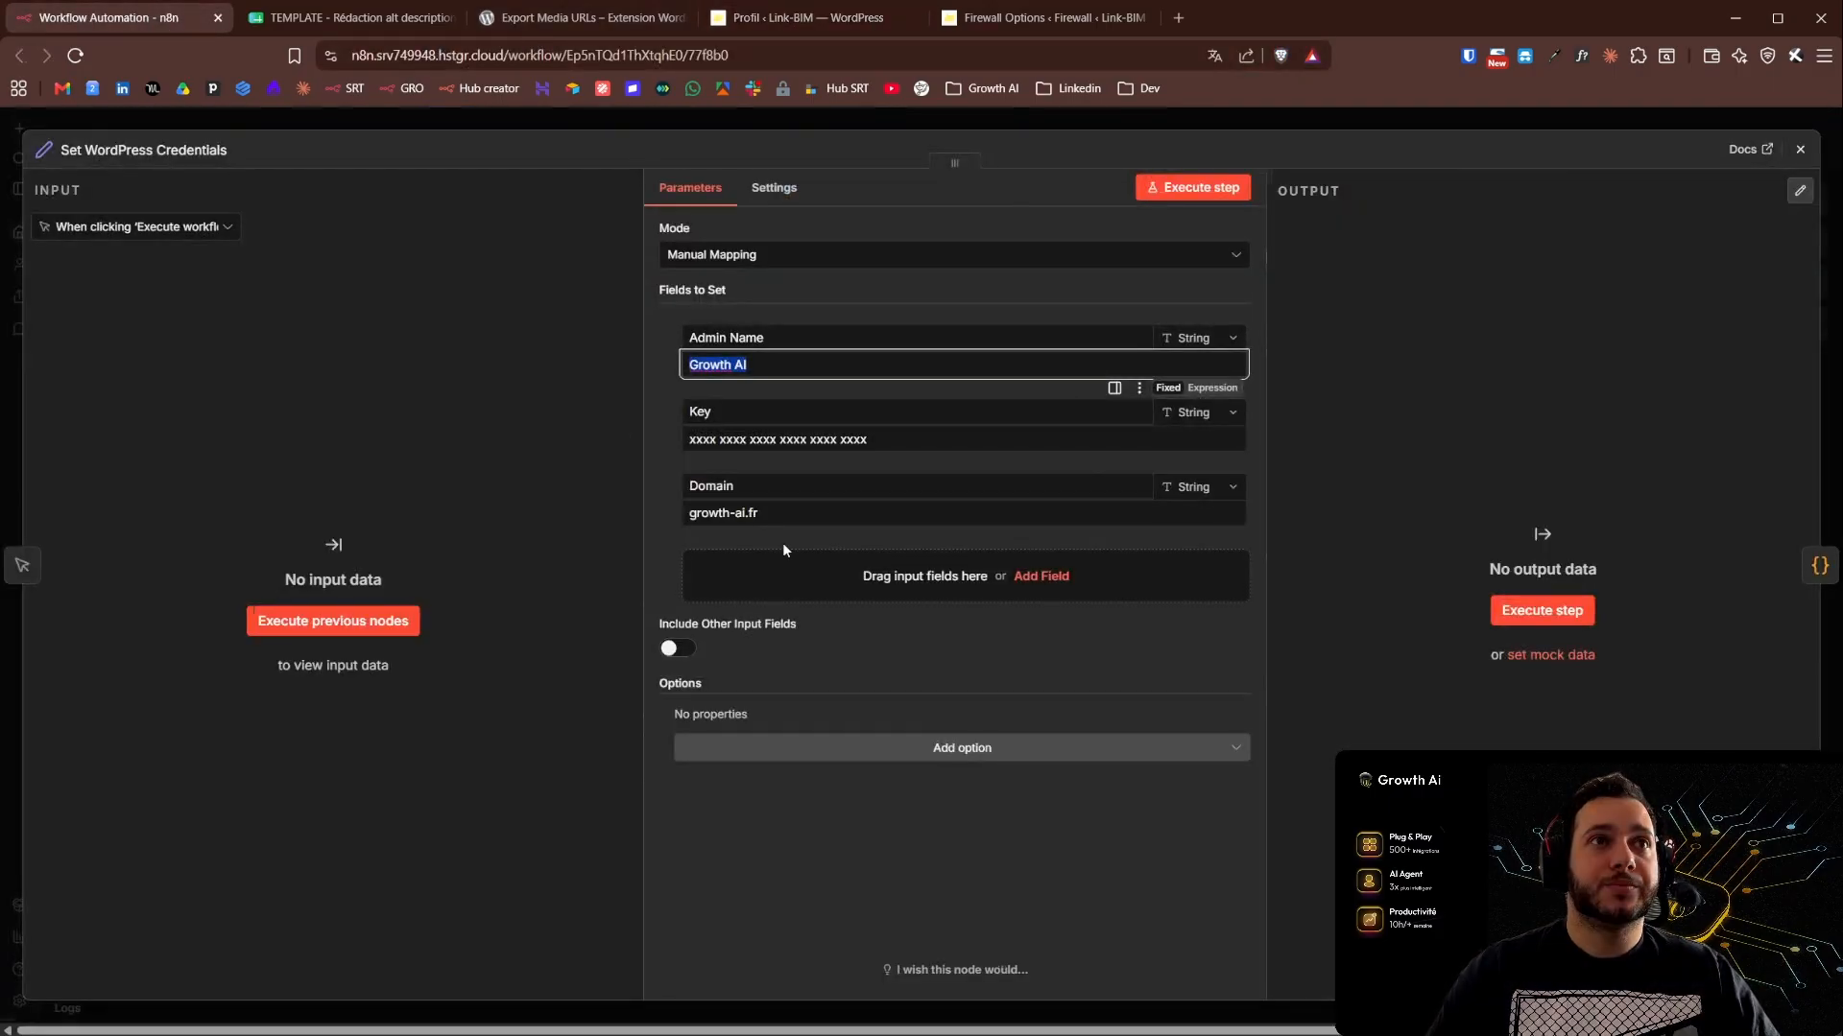
Review the Key and Domain values of the Set WordPress Credentials node against the WordPress site's address, and close the node
double_click(696, 440)
triple_click(696, 443)
double_click(708, 441)
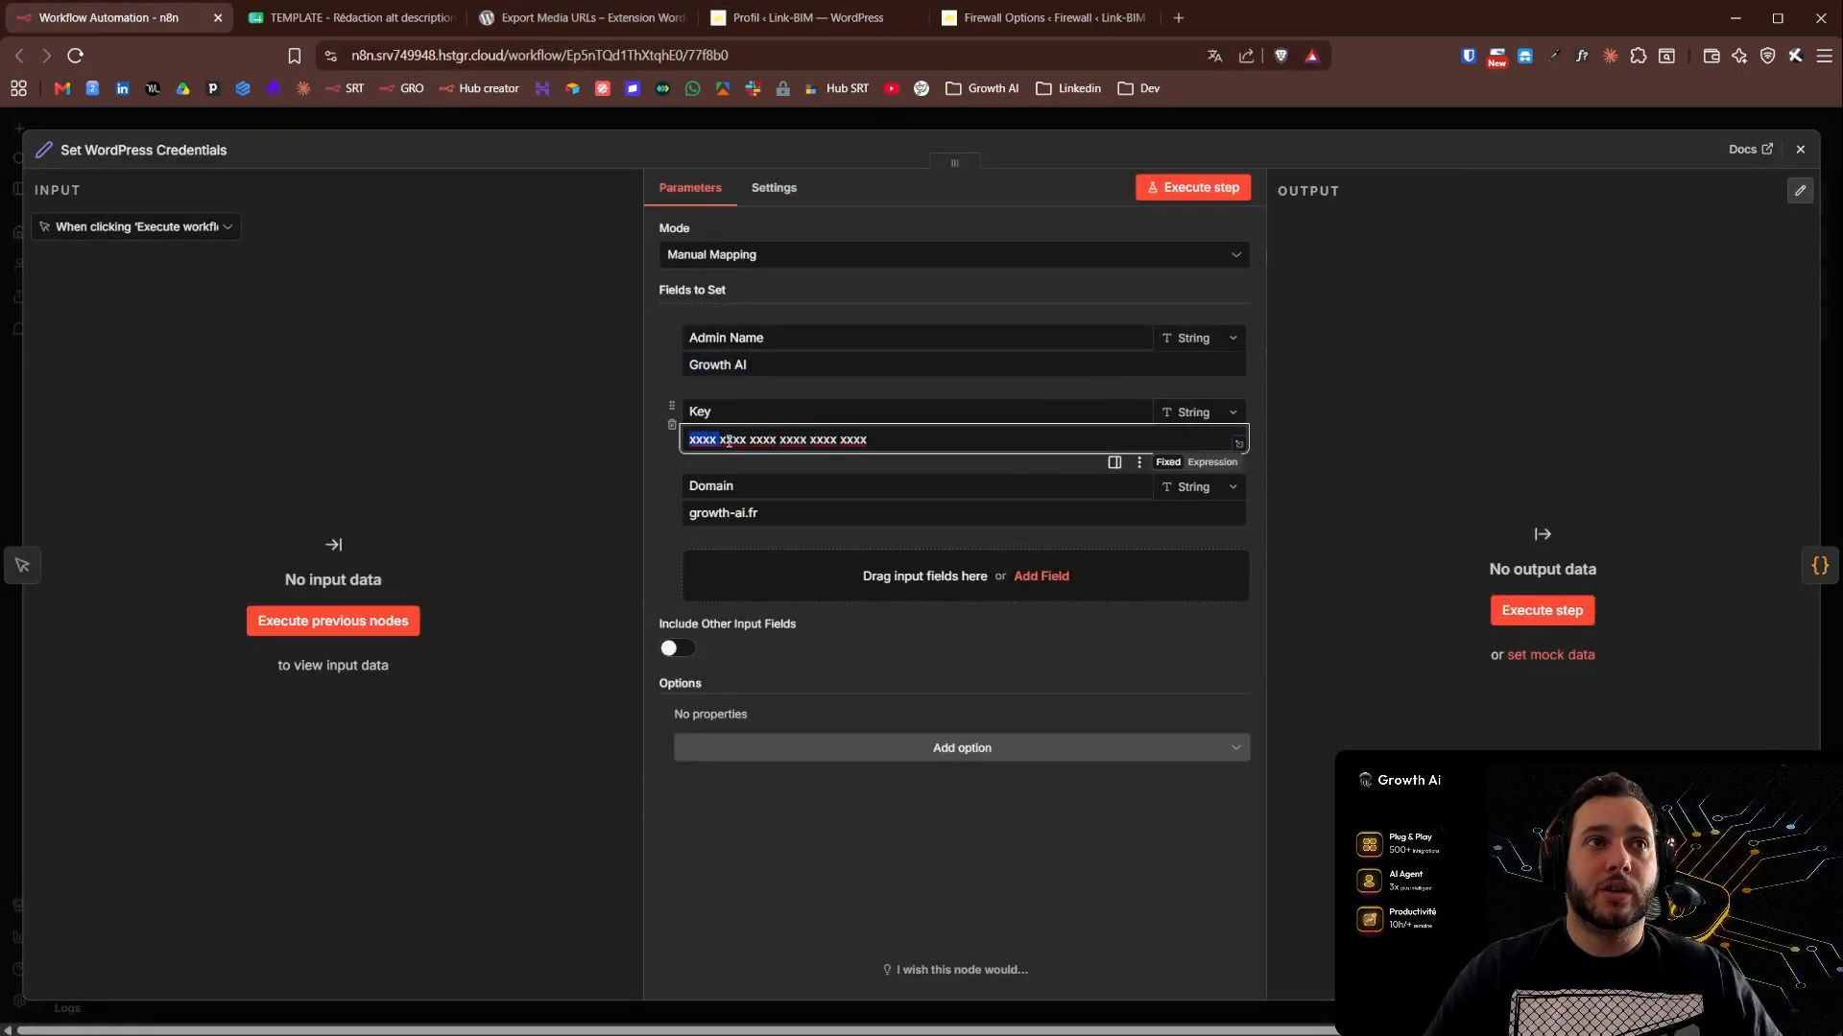
double_click(733, 441)
triple_click(746, 513)
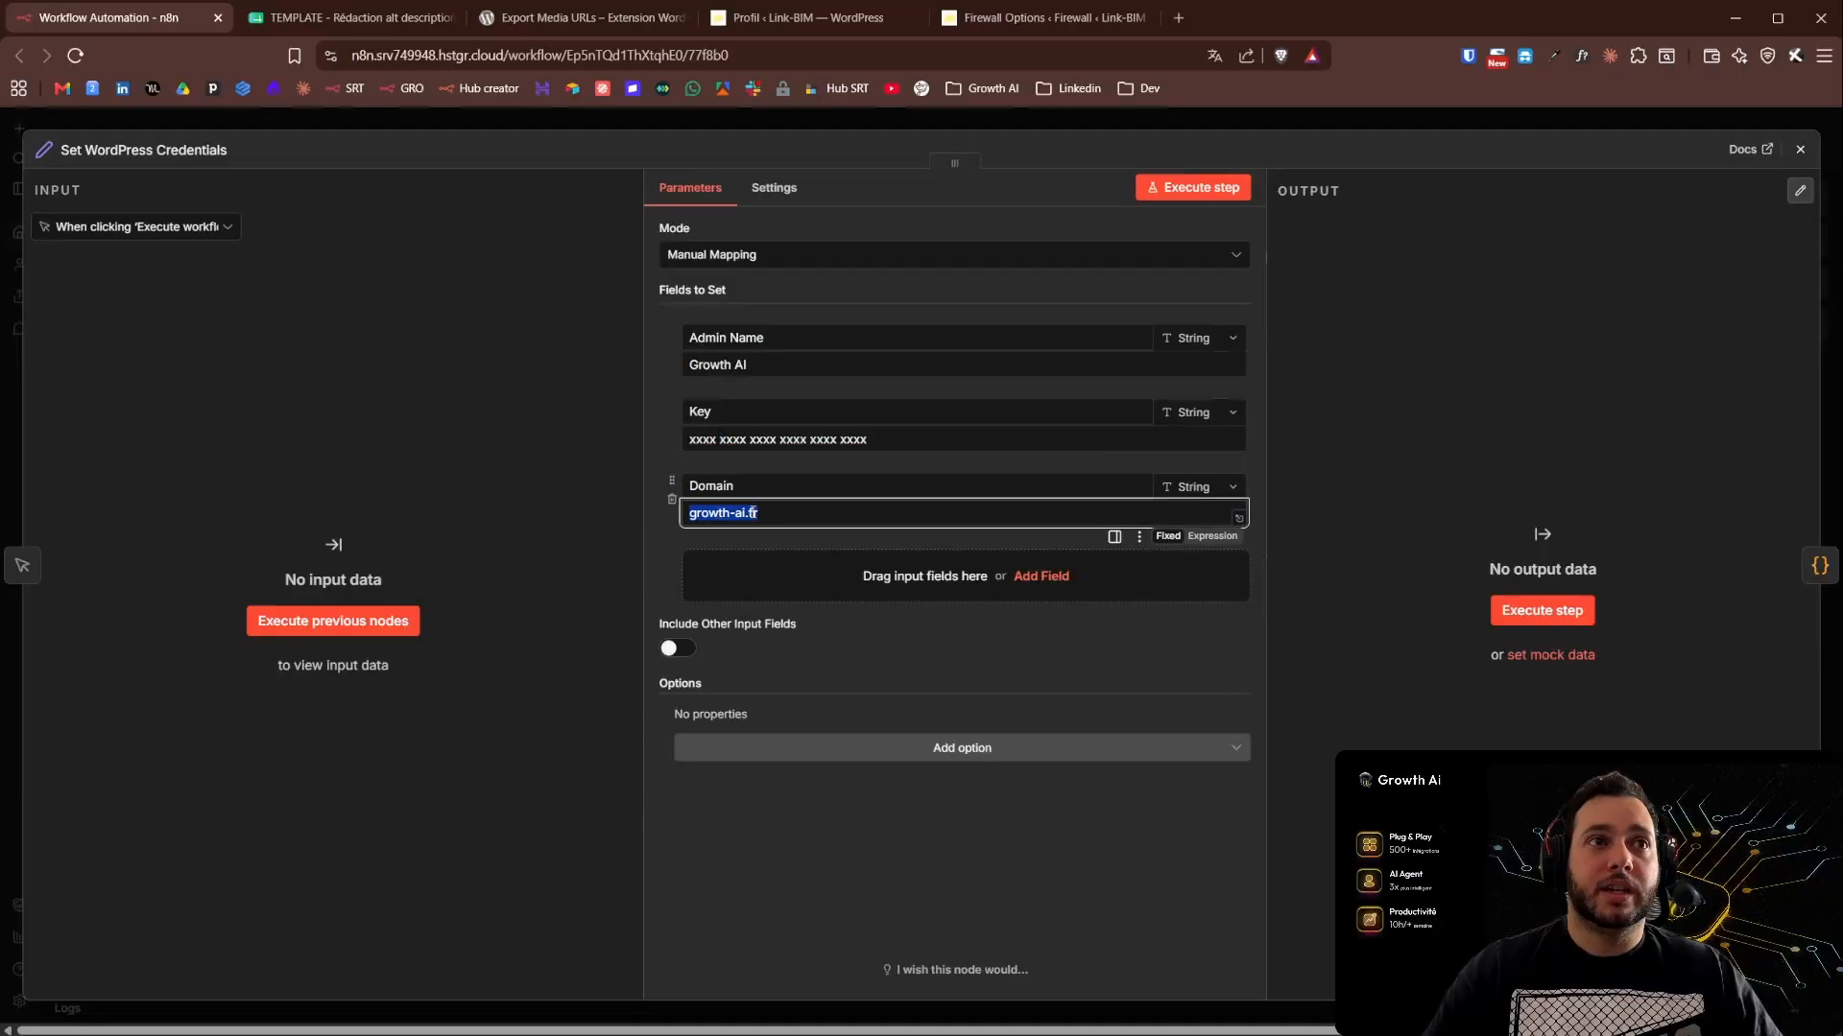
left_click(794, 17)
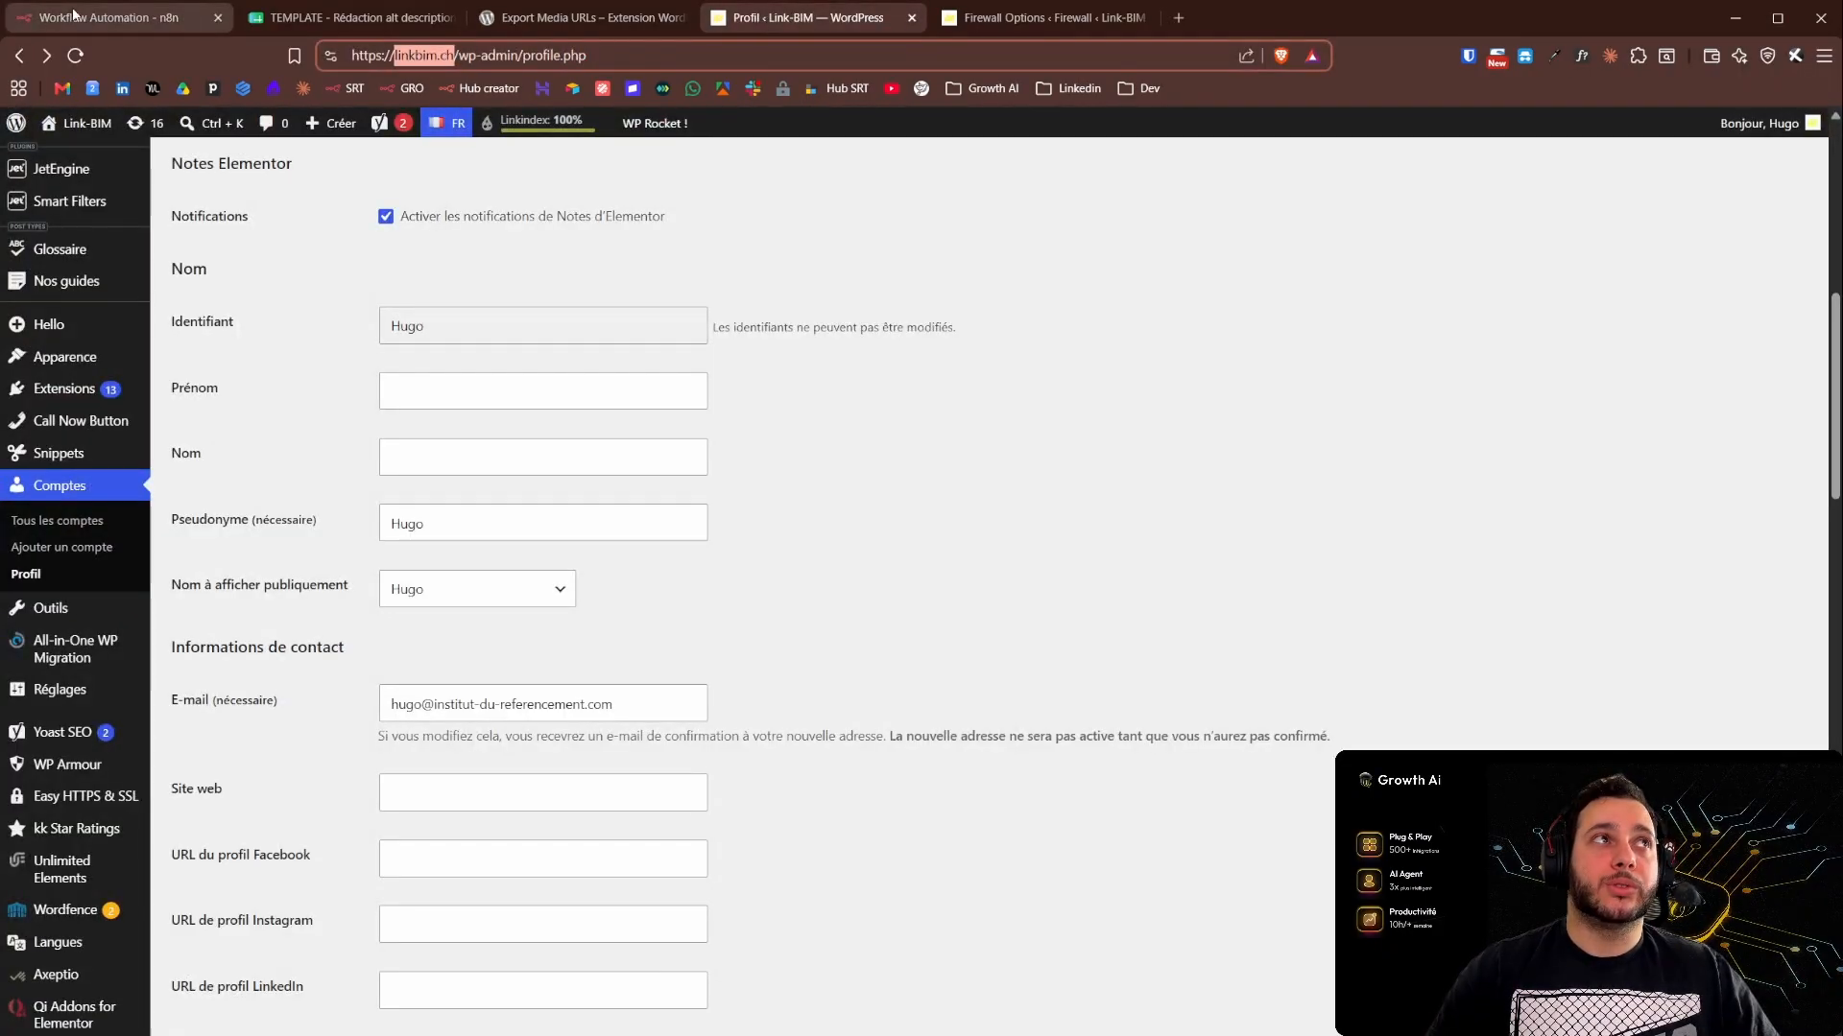
left_click(116, 17)
key("Escape")
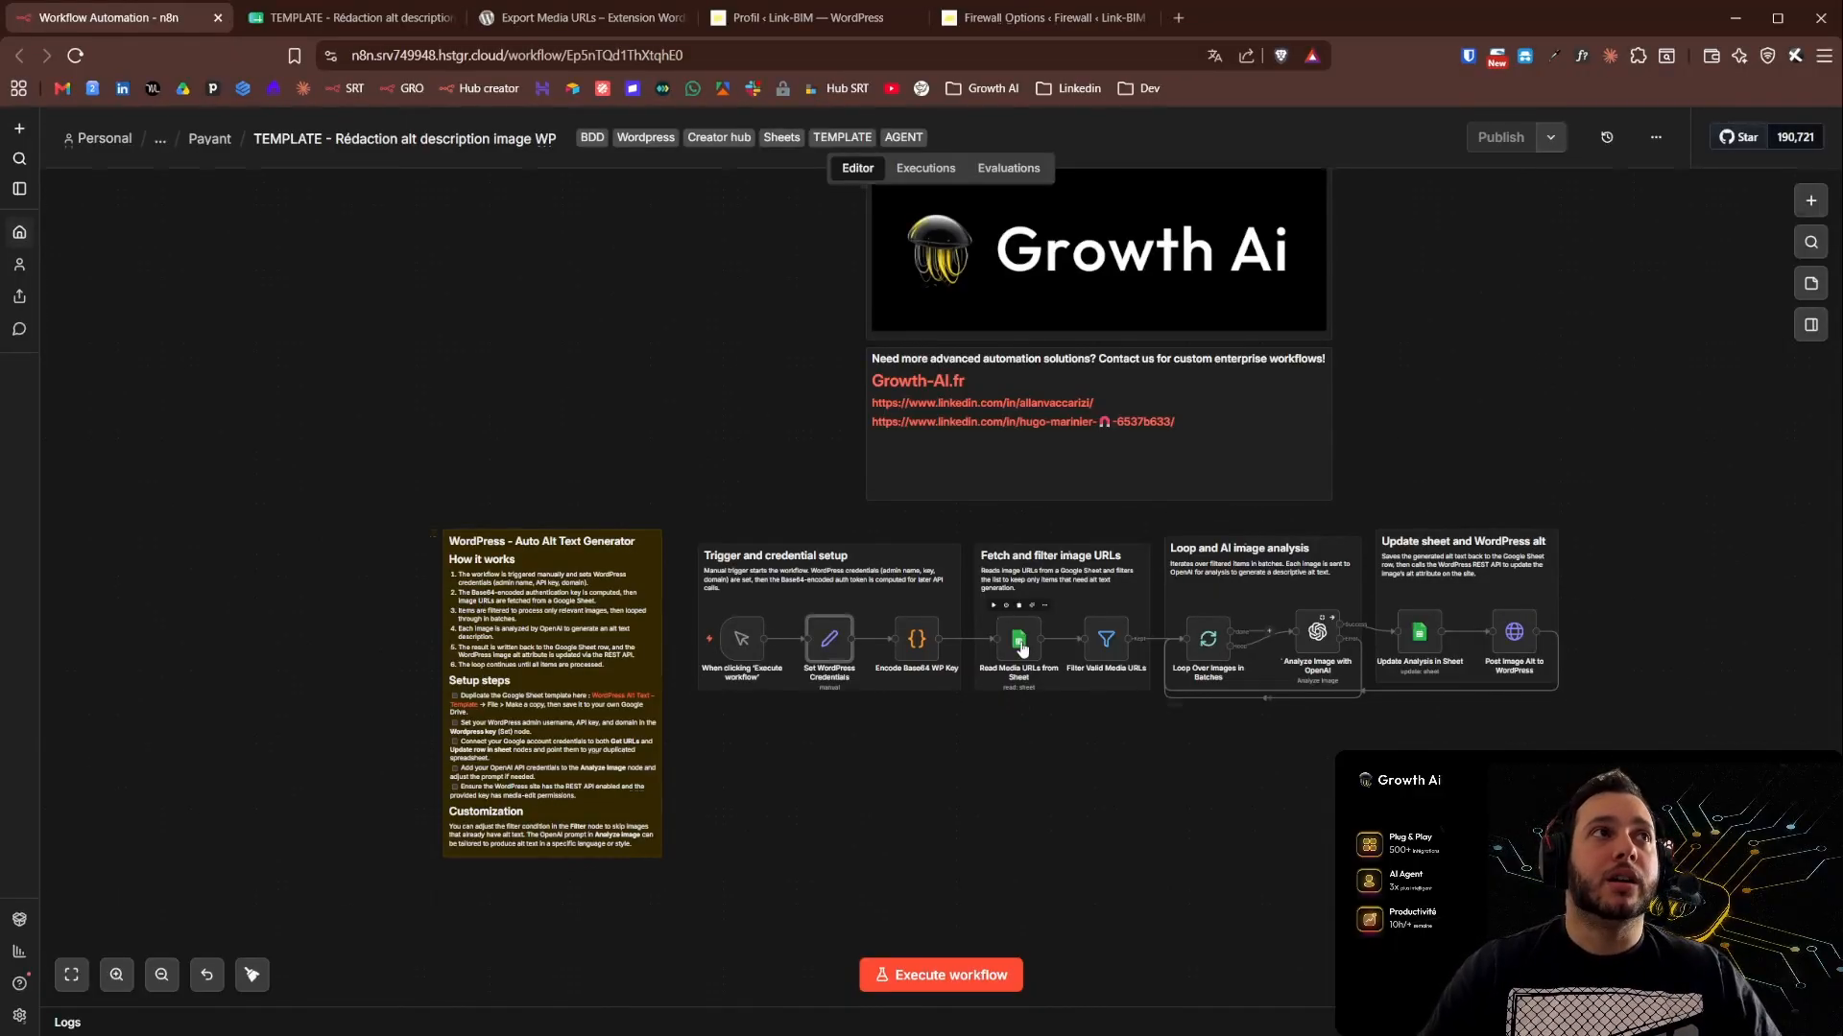
Examine the Google Sheets template's ID, URL and Alt text columns and the Export Media URLs plugin page, and return to the n8n workflow
left_click(361, 11)
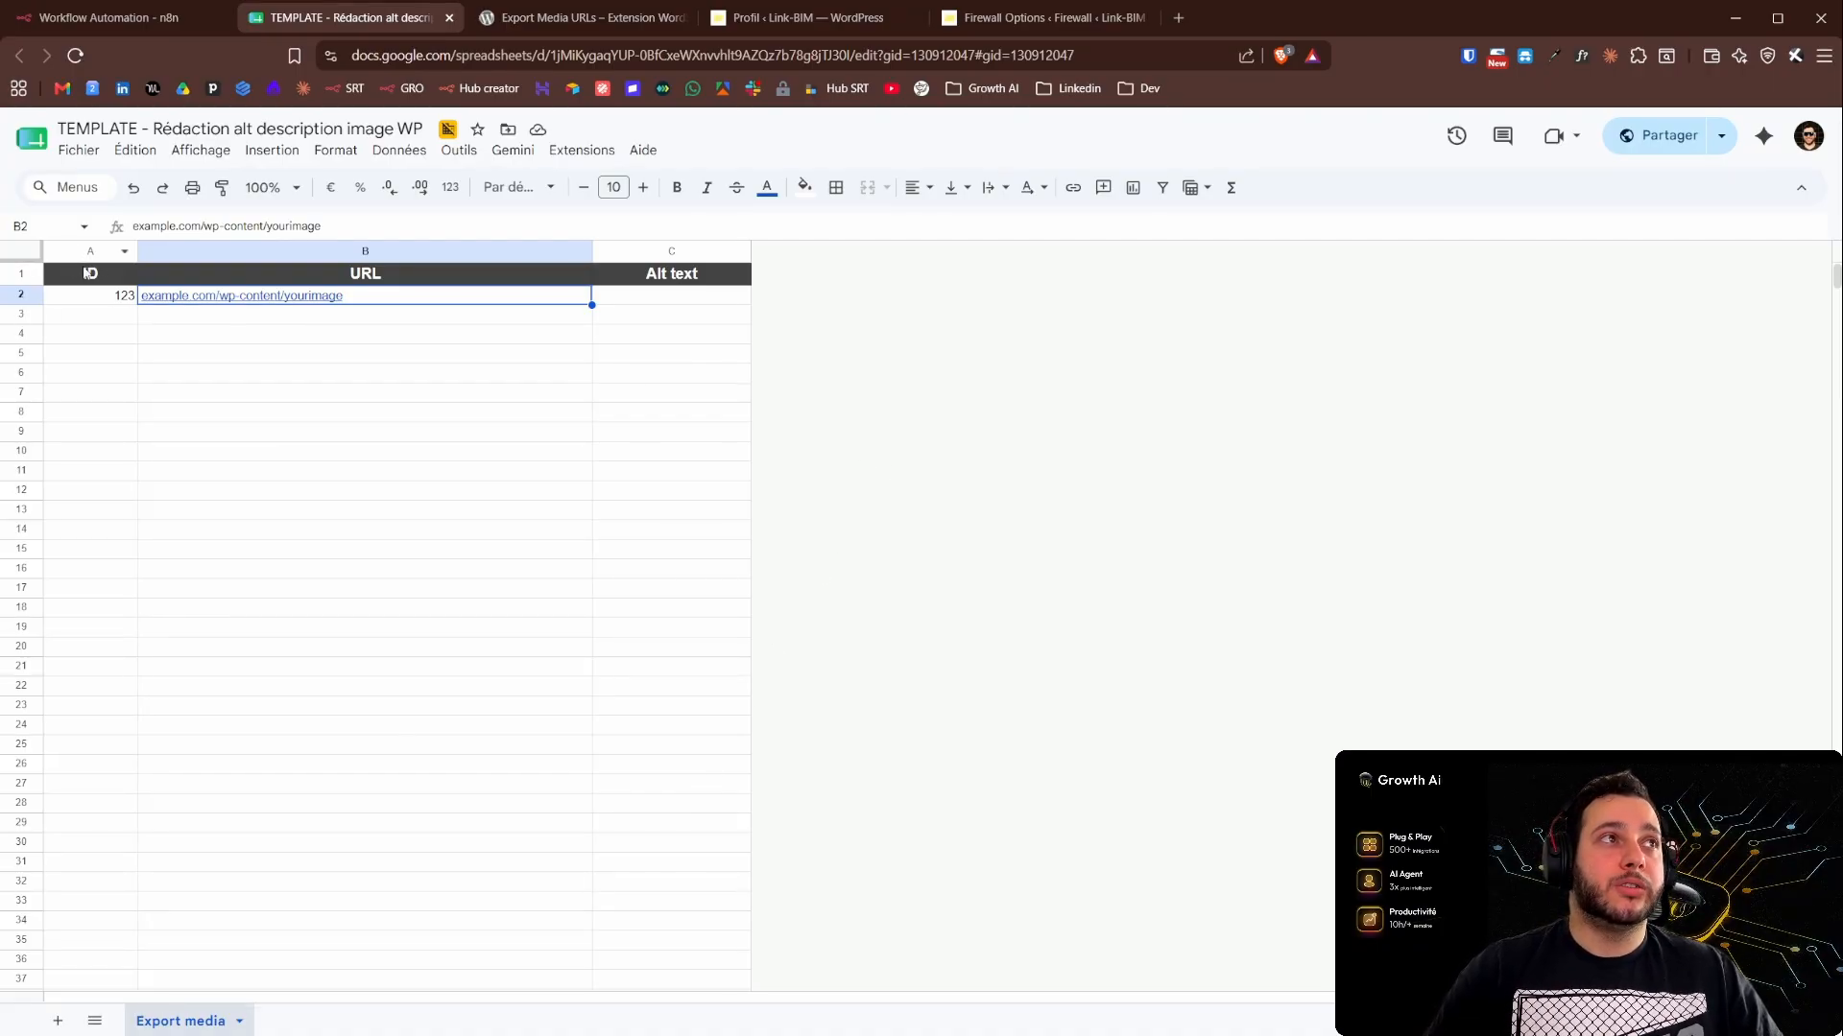
left_click(563, 26)
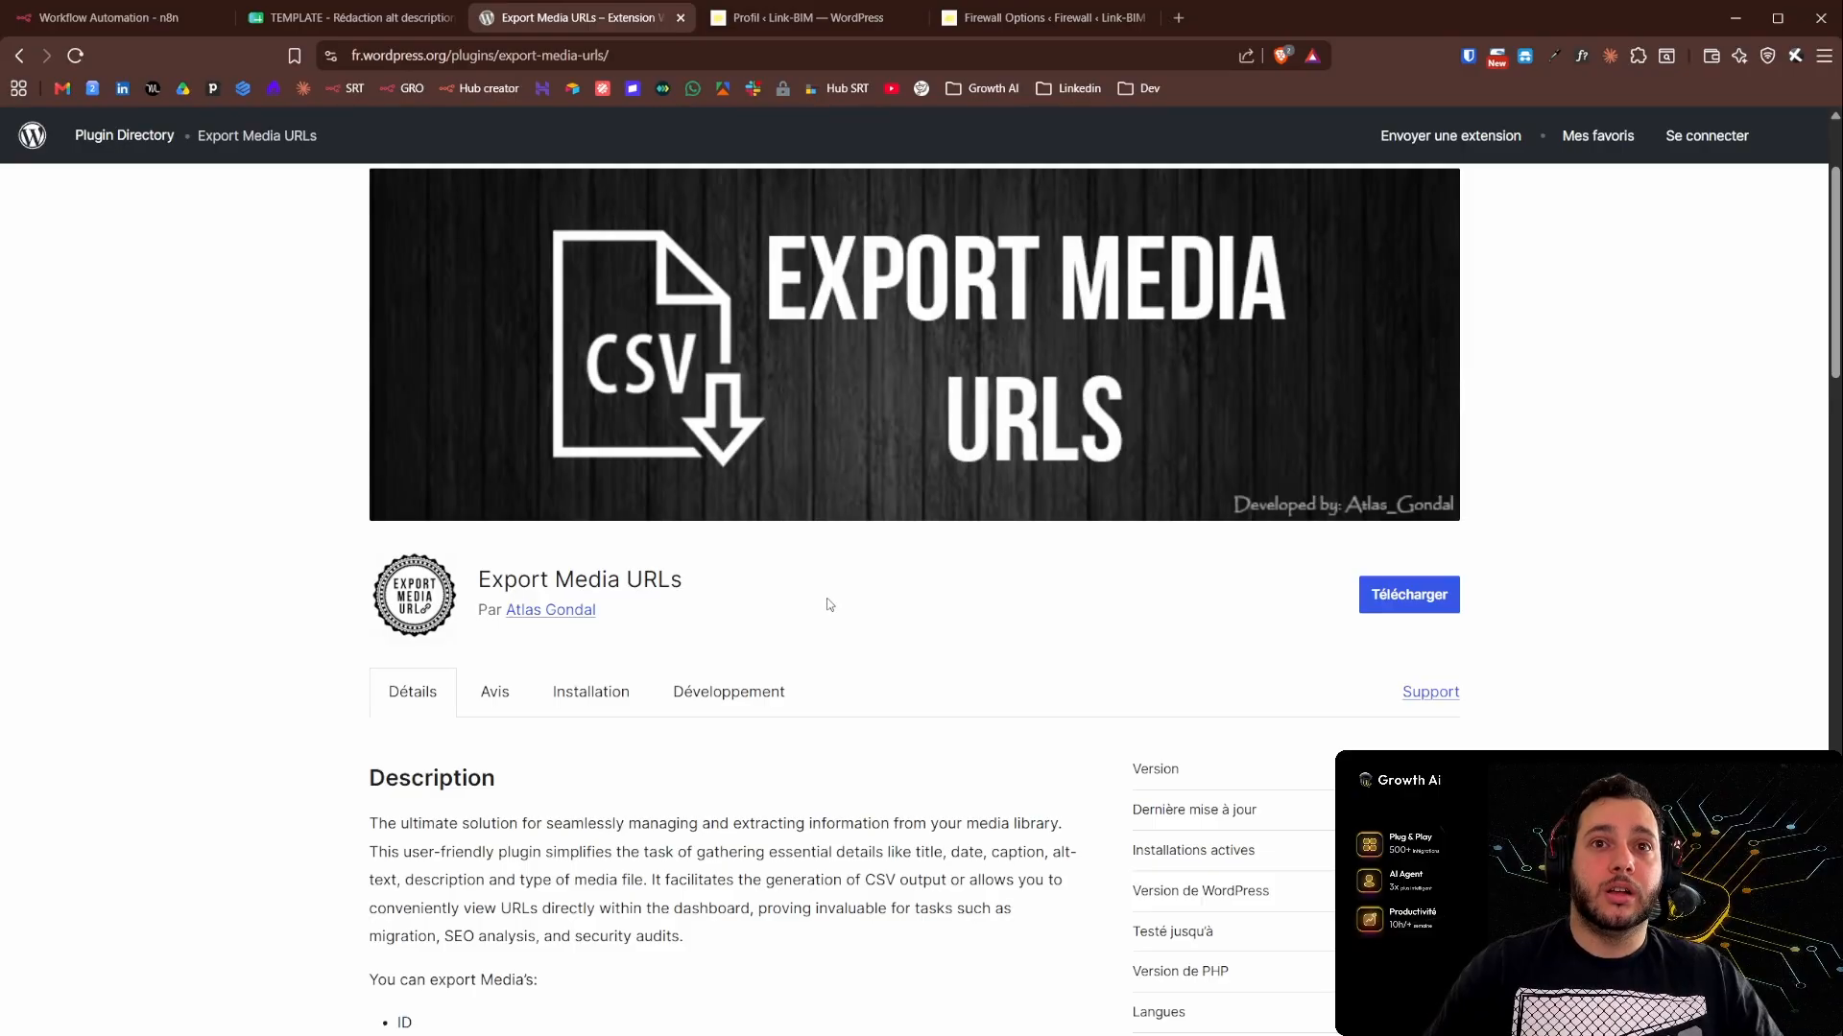
scroll(841, 602, "down", 3)
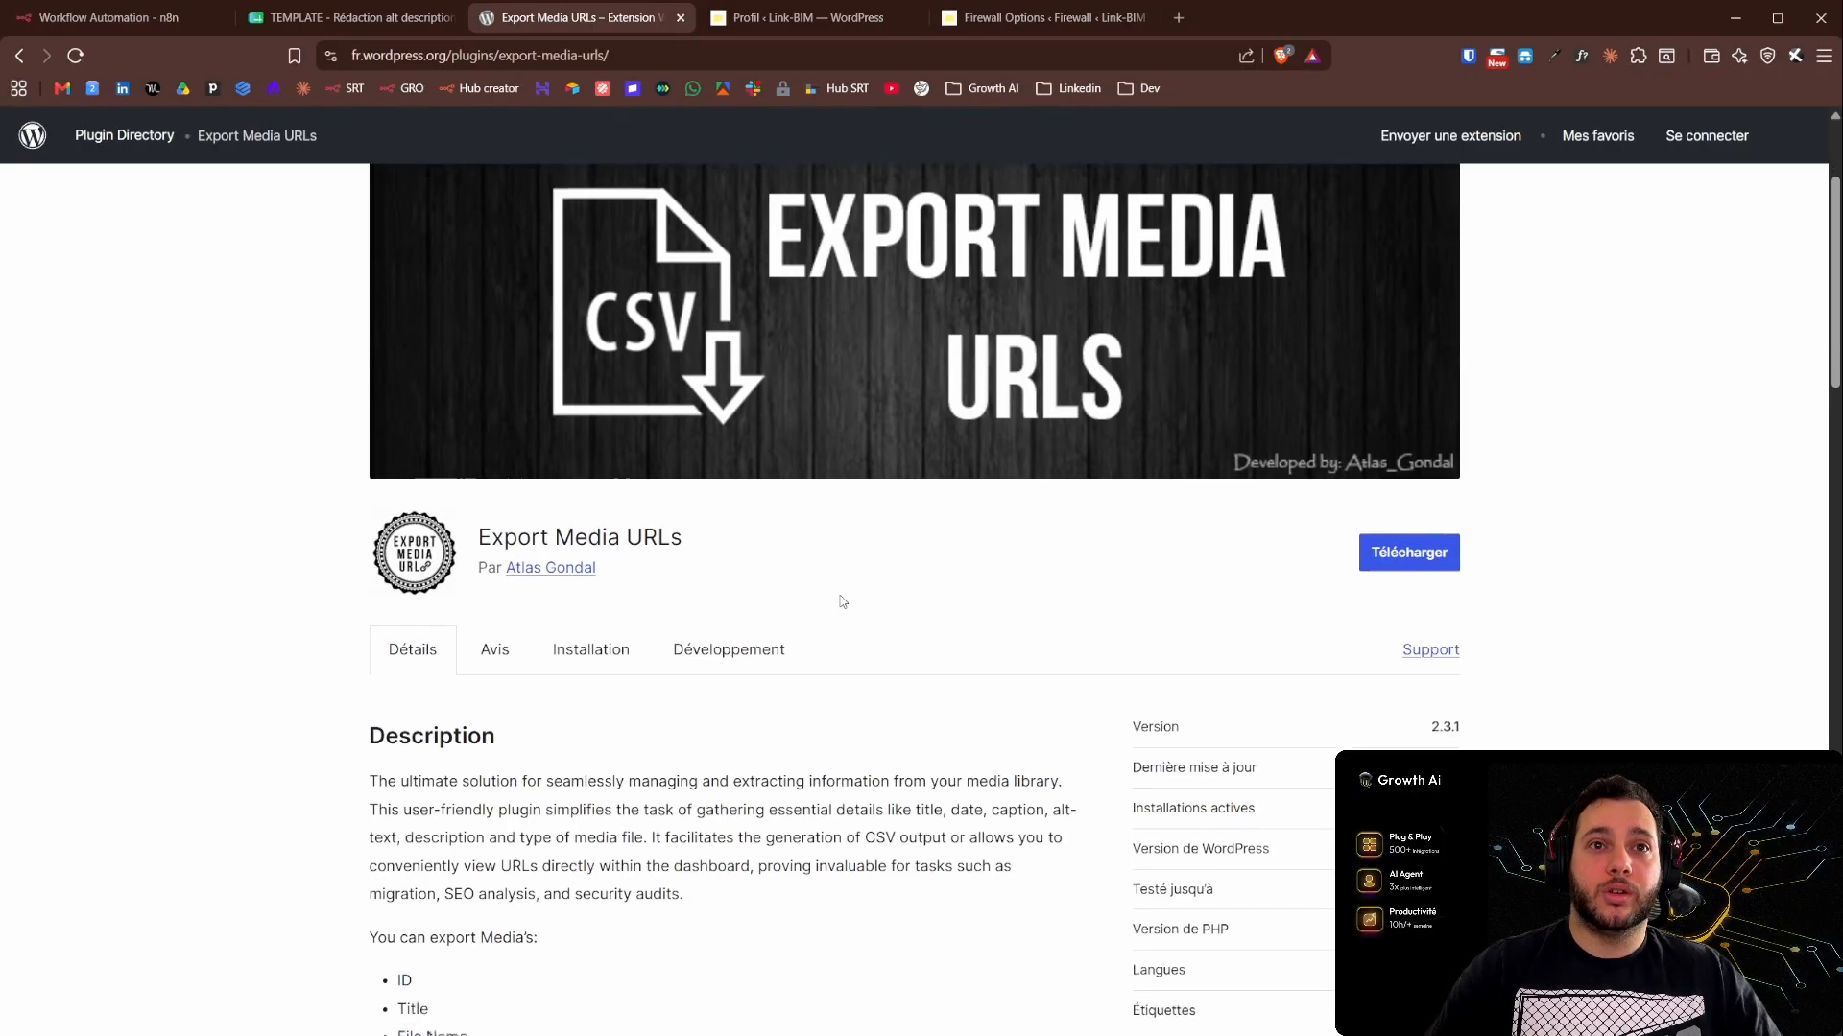
scroll(470, 557, "down", 6)
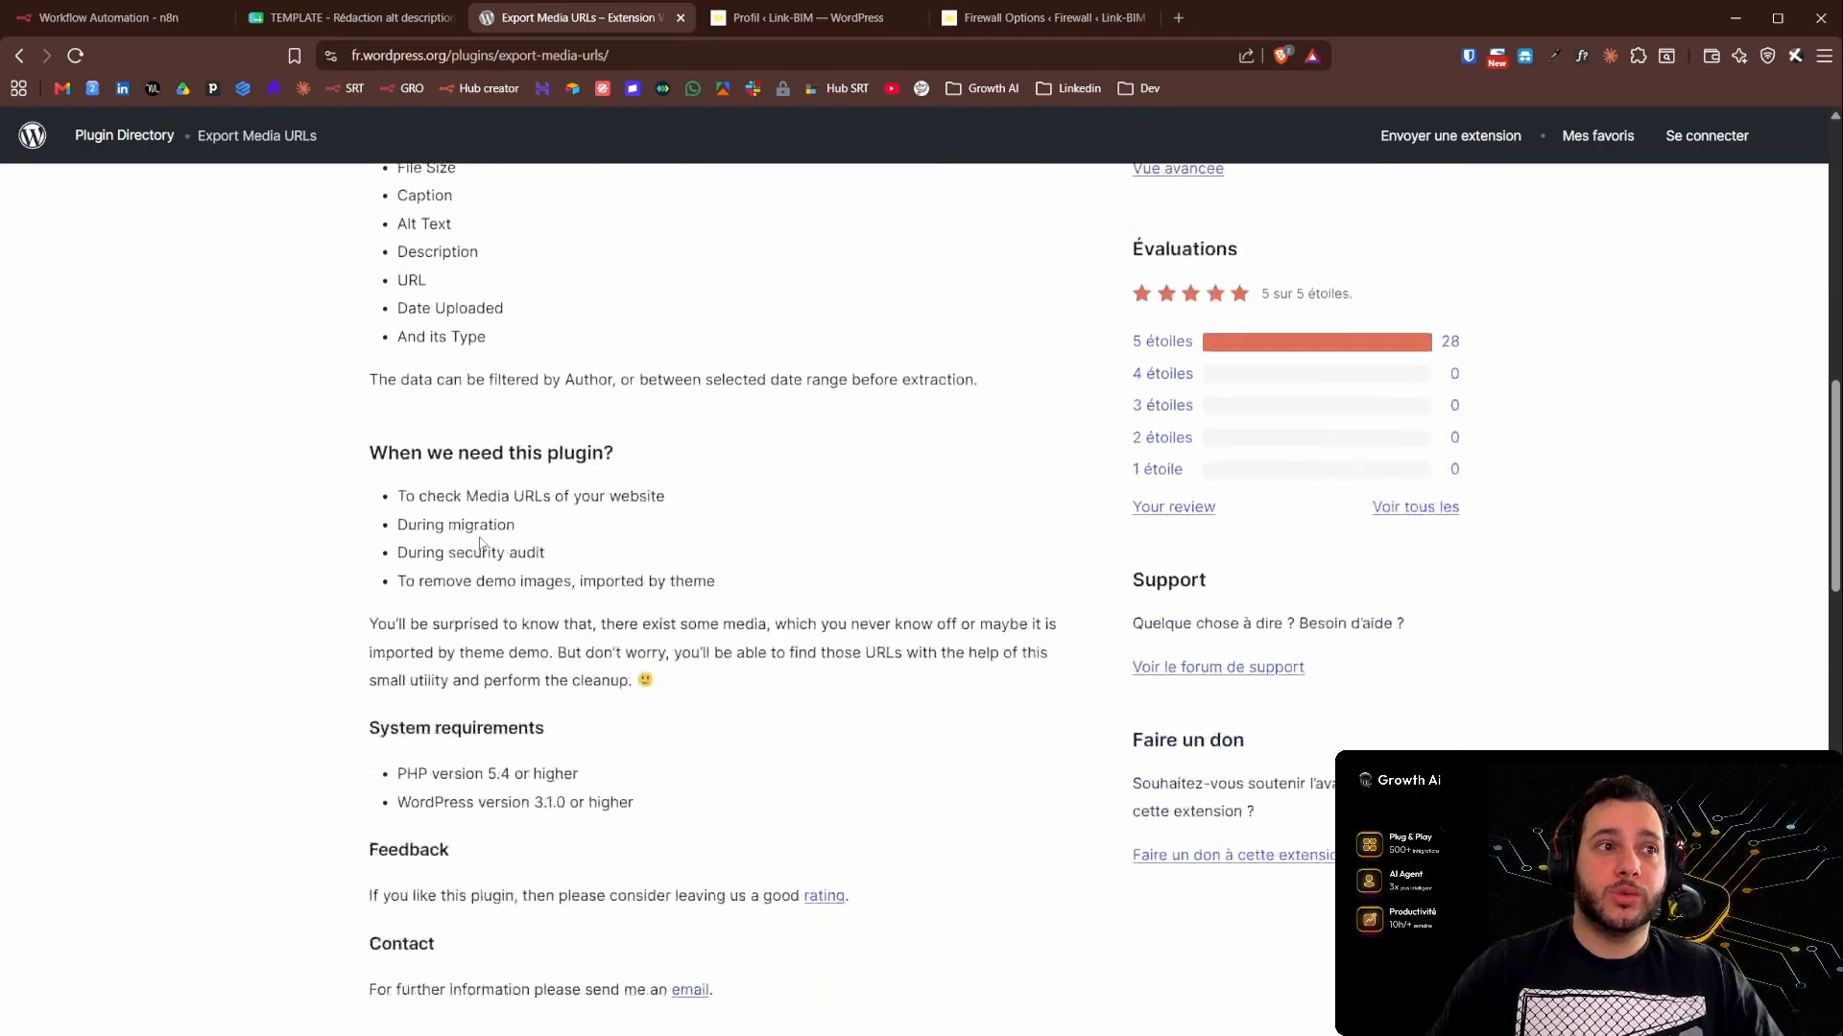
scroll(730, 604, "down", 8)
scroll(792, 660, "up", 15)
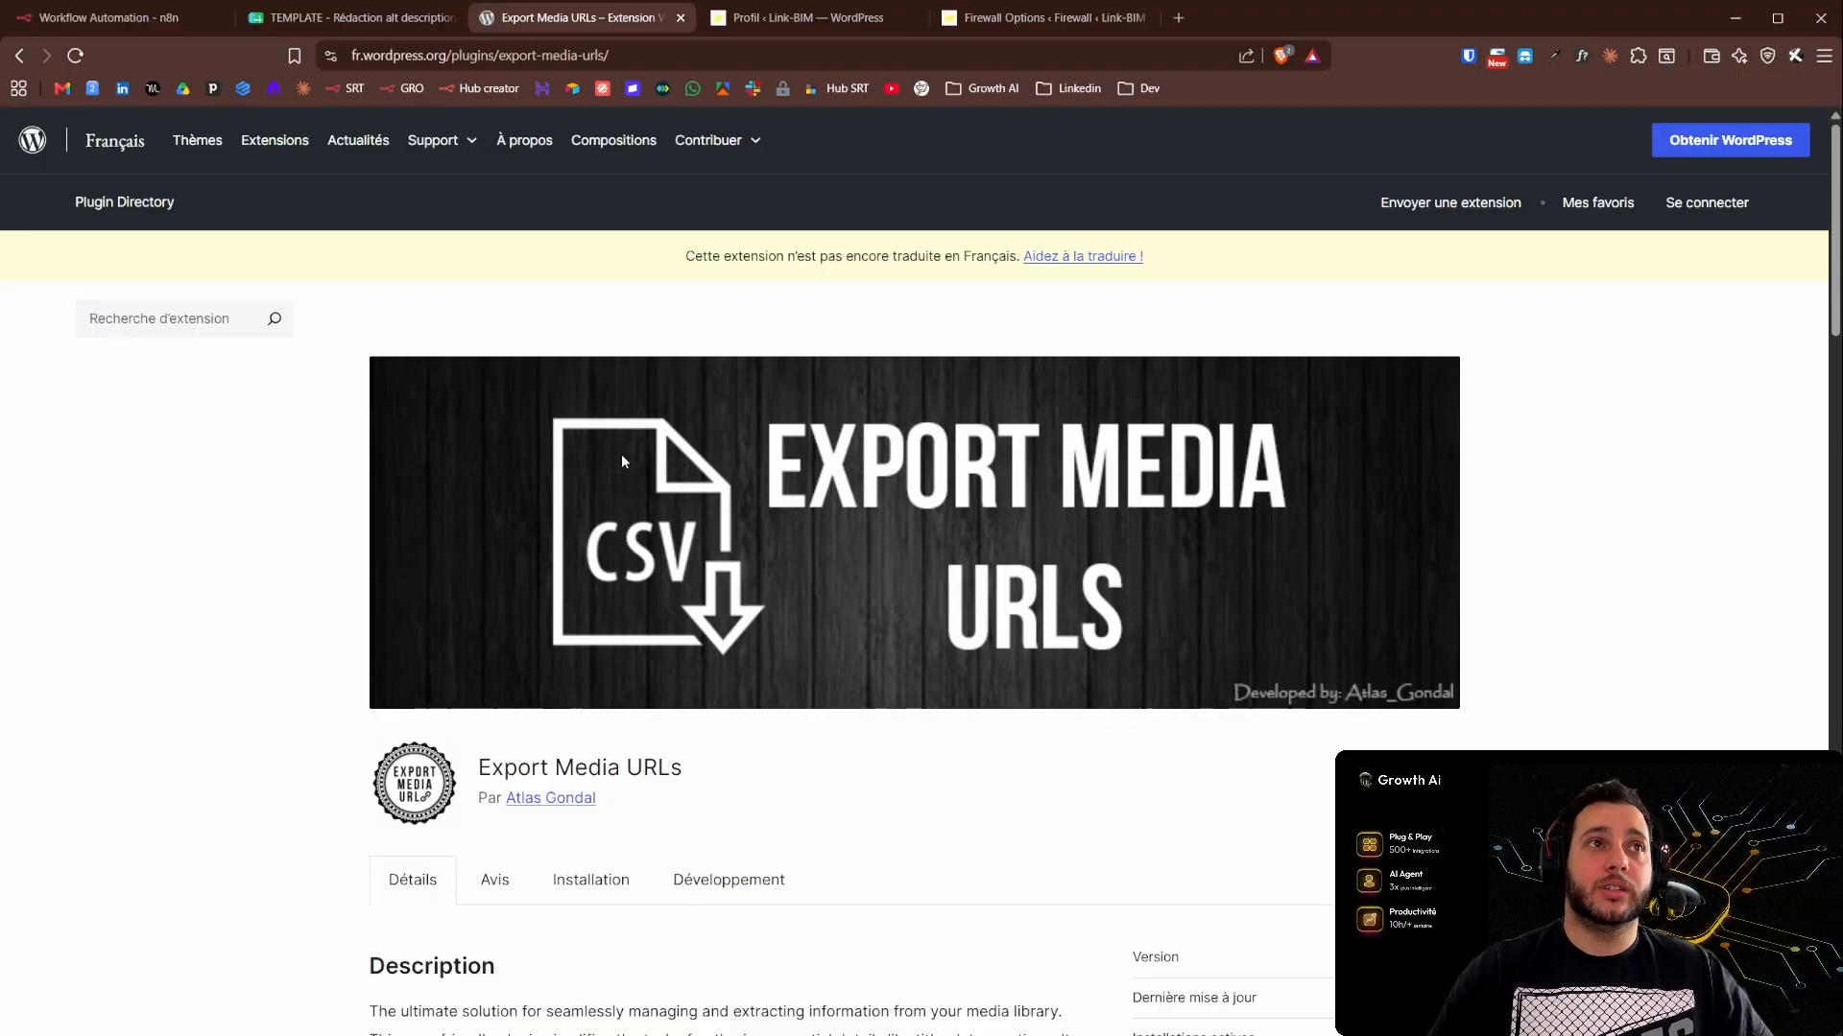
left_click(342, 12)
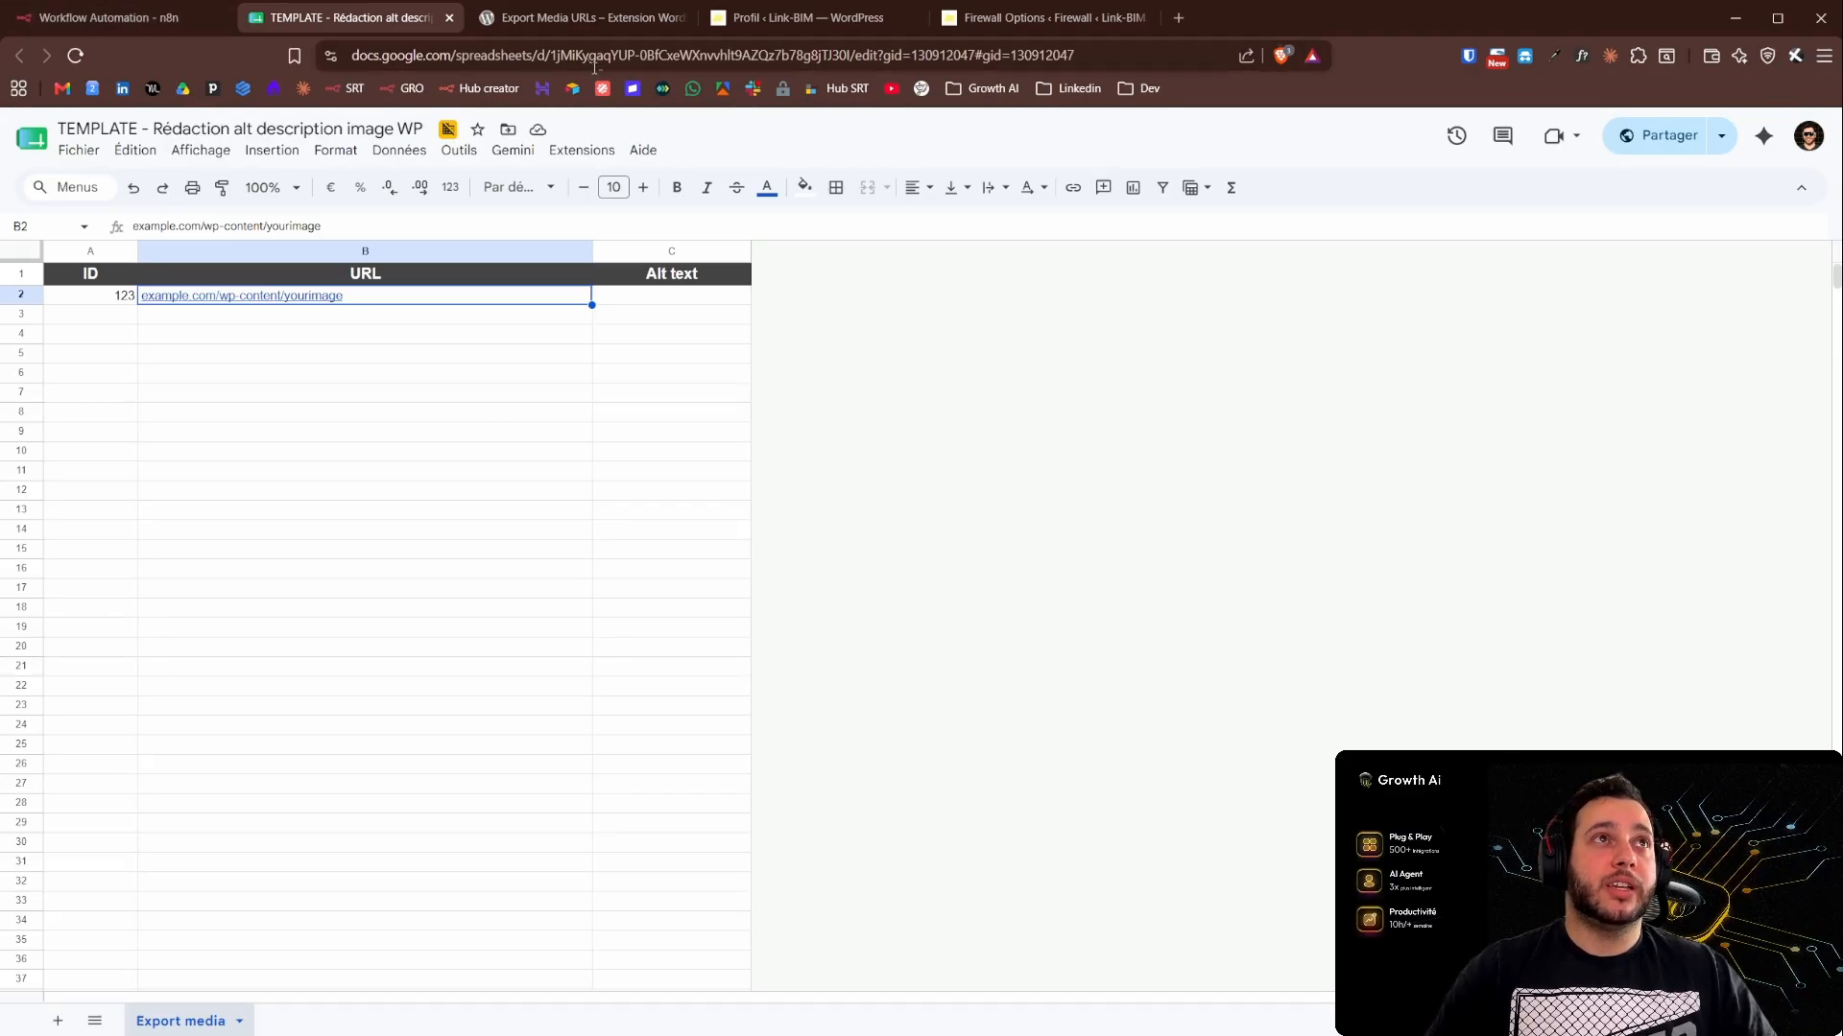
left_click(110, 18)
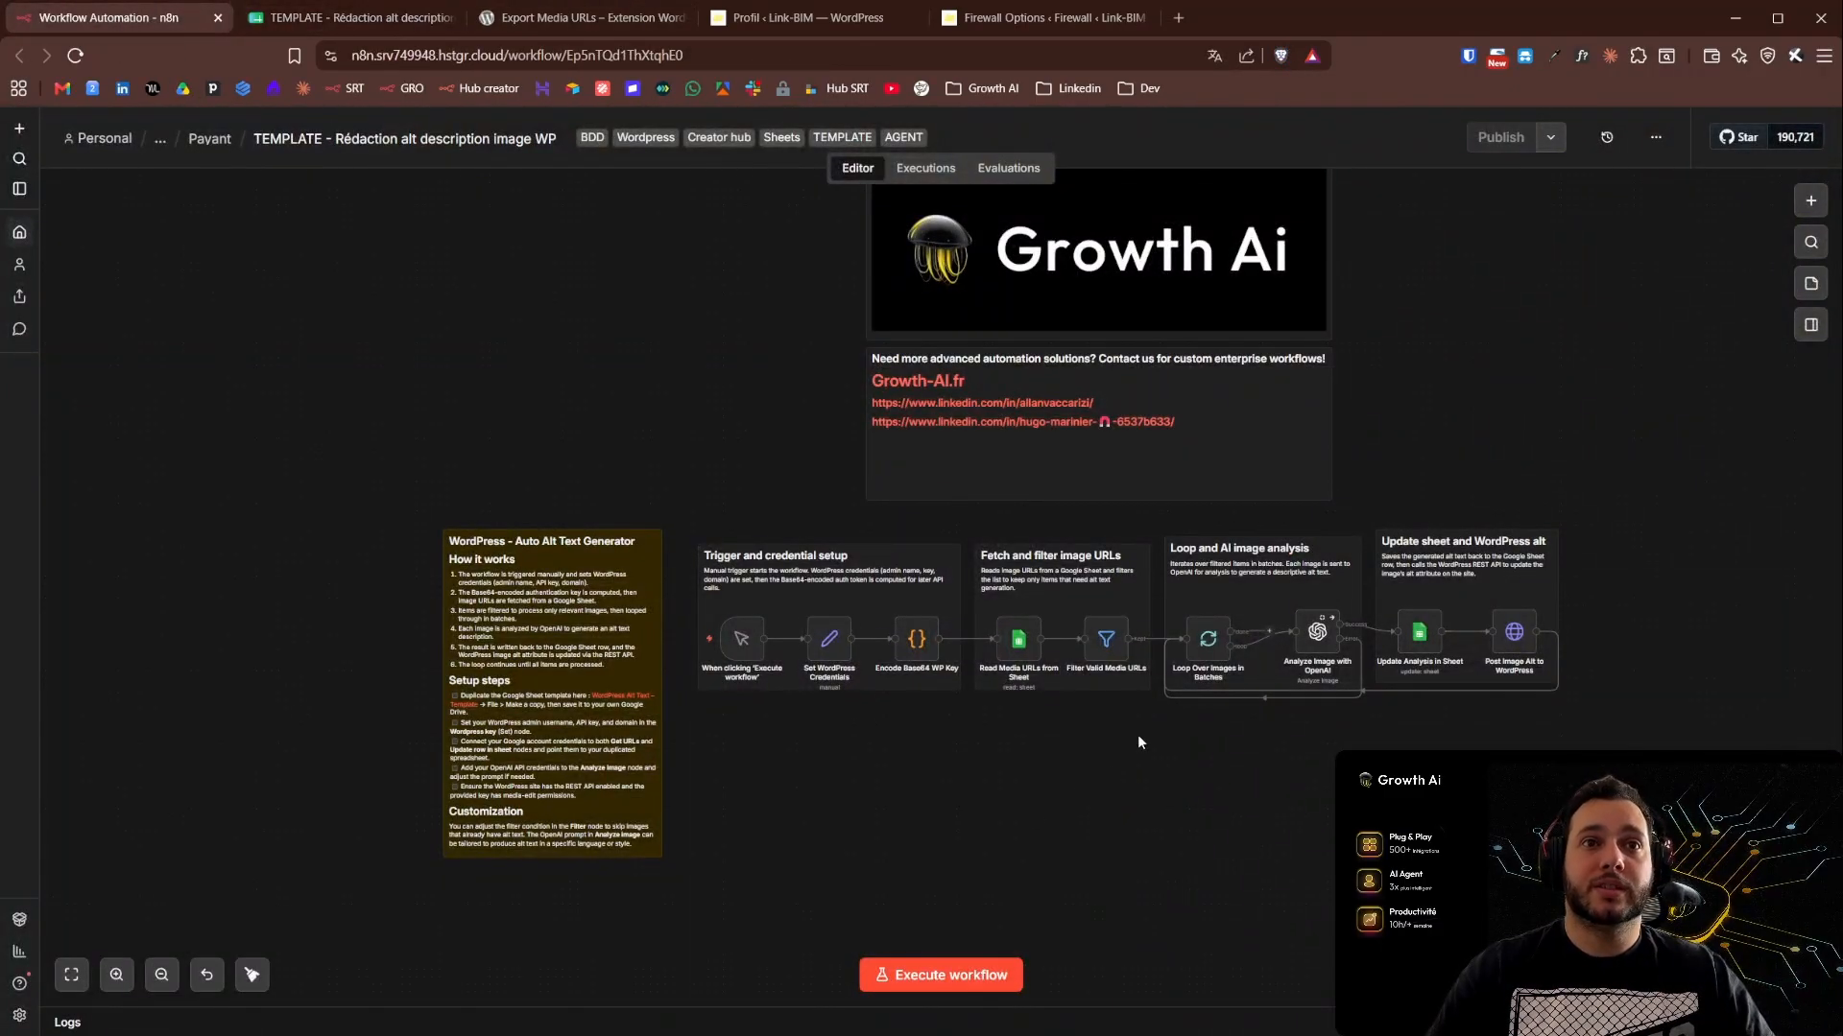
Read the whole prompt of the Analyze Image with OpenAI node, including the 125-character limit and the examples, and close the node
mouse_move(843, 643)
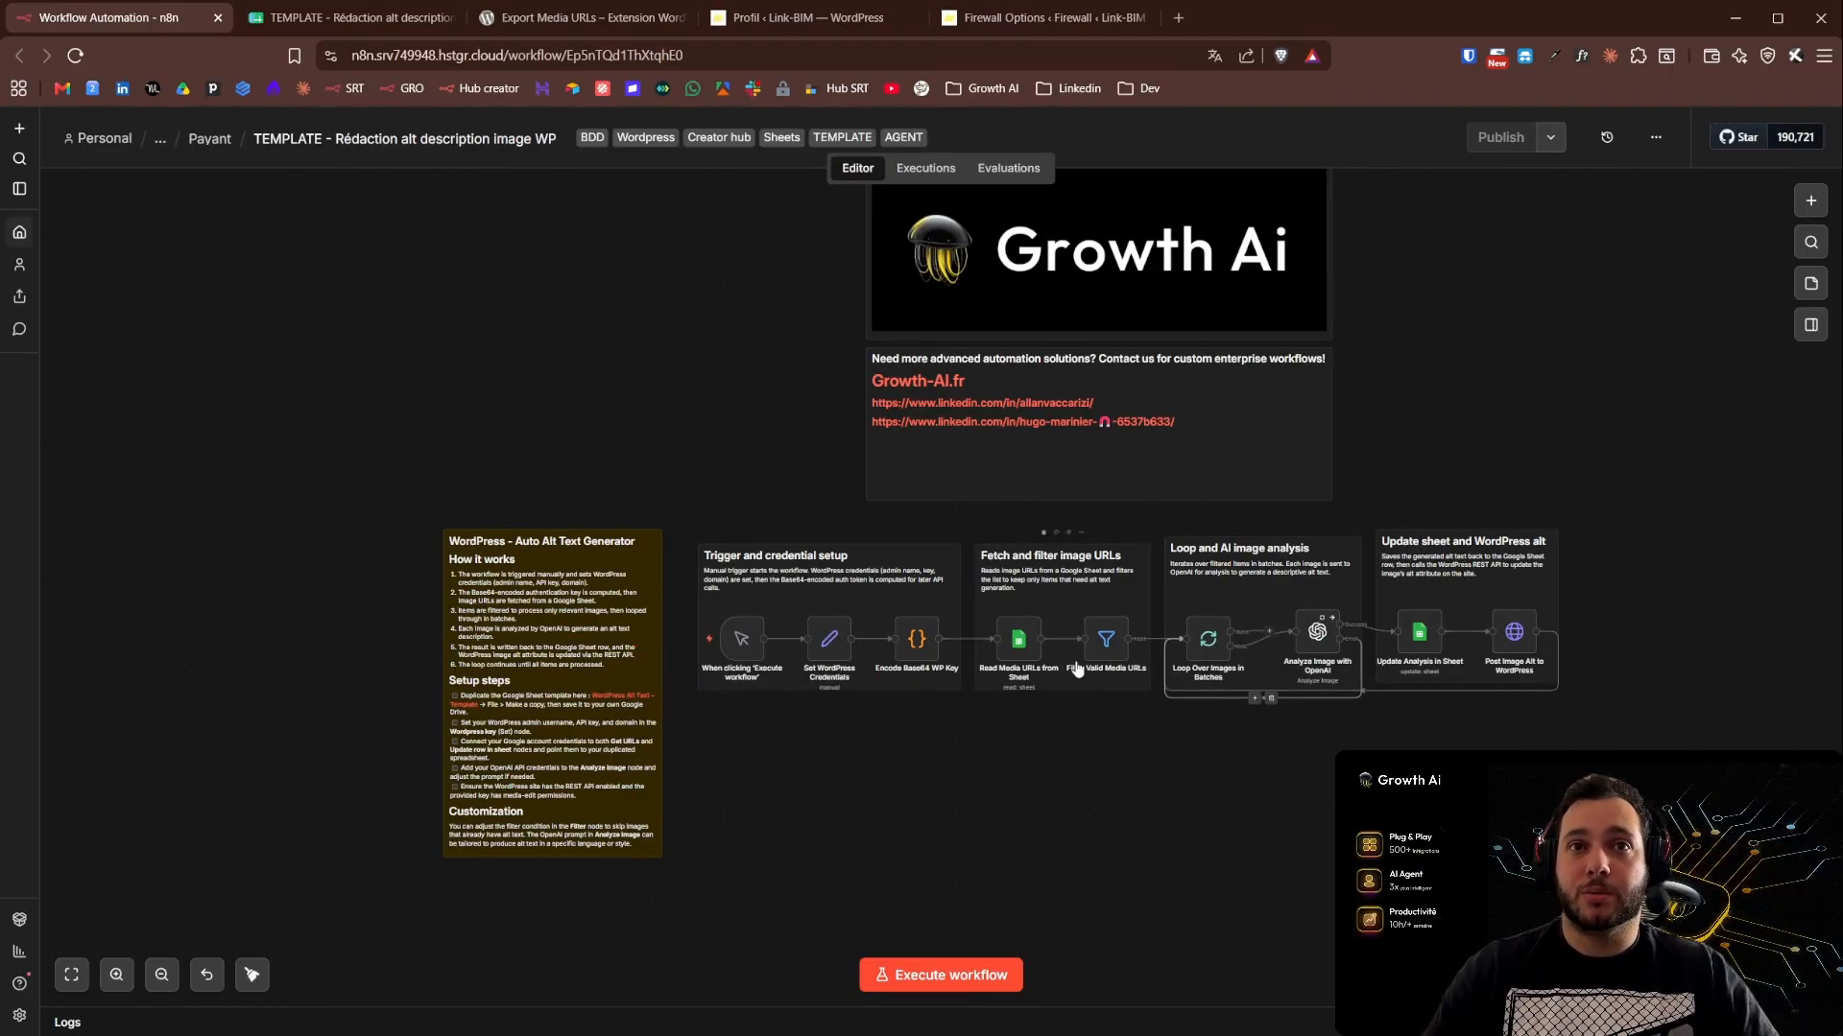
left_click(1324, 646)
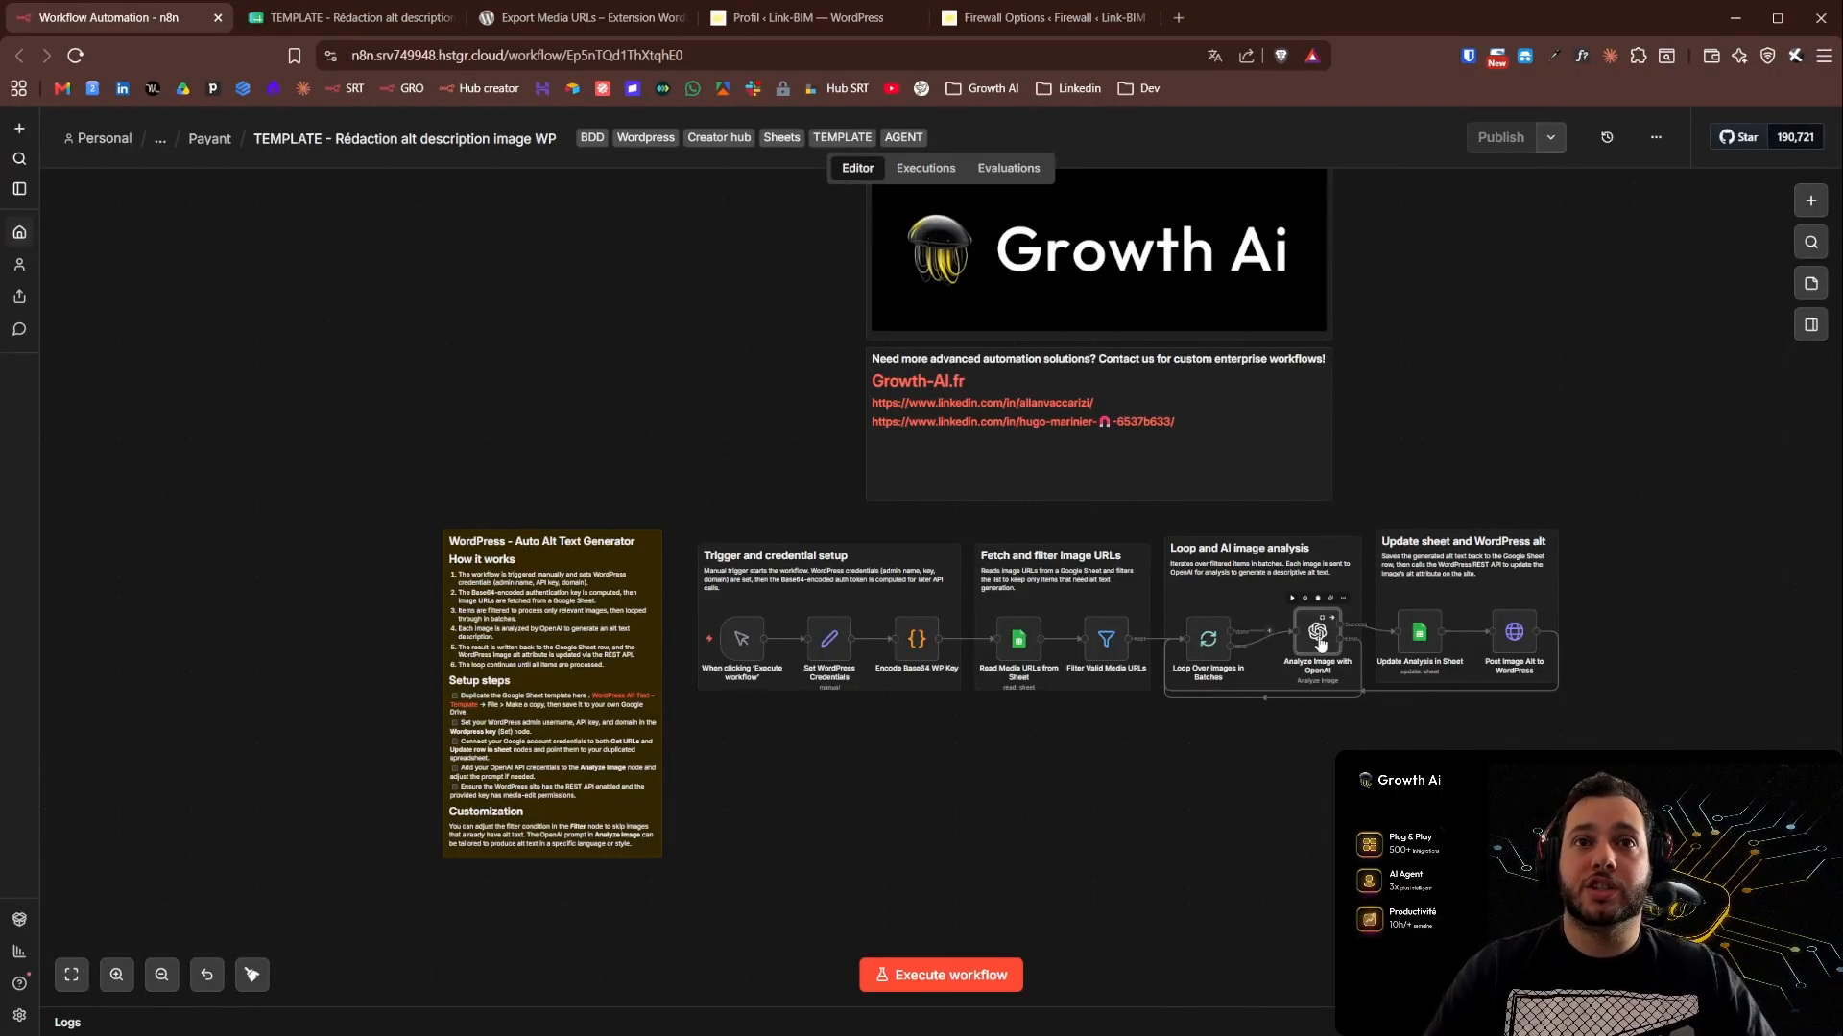
double_click(1321, 645)
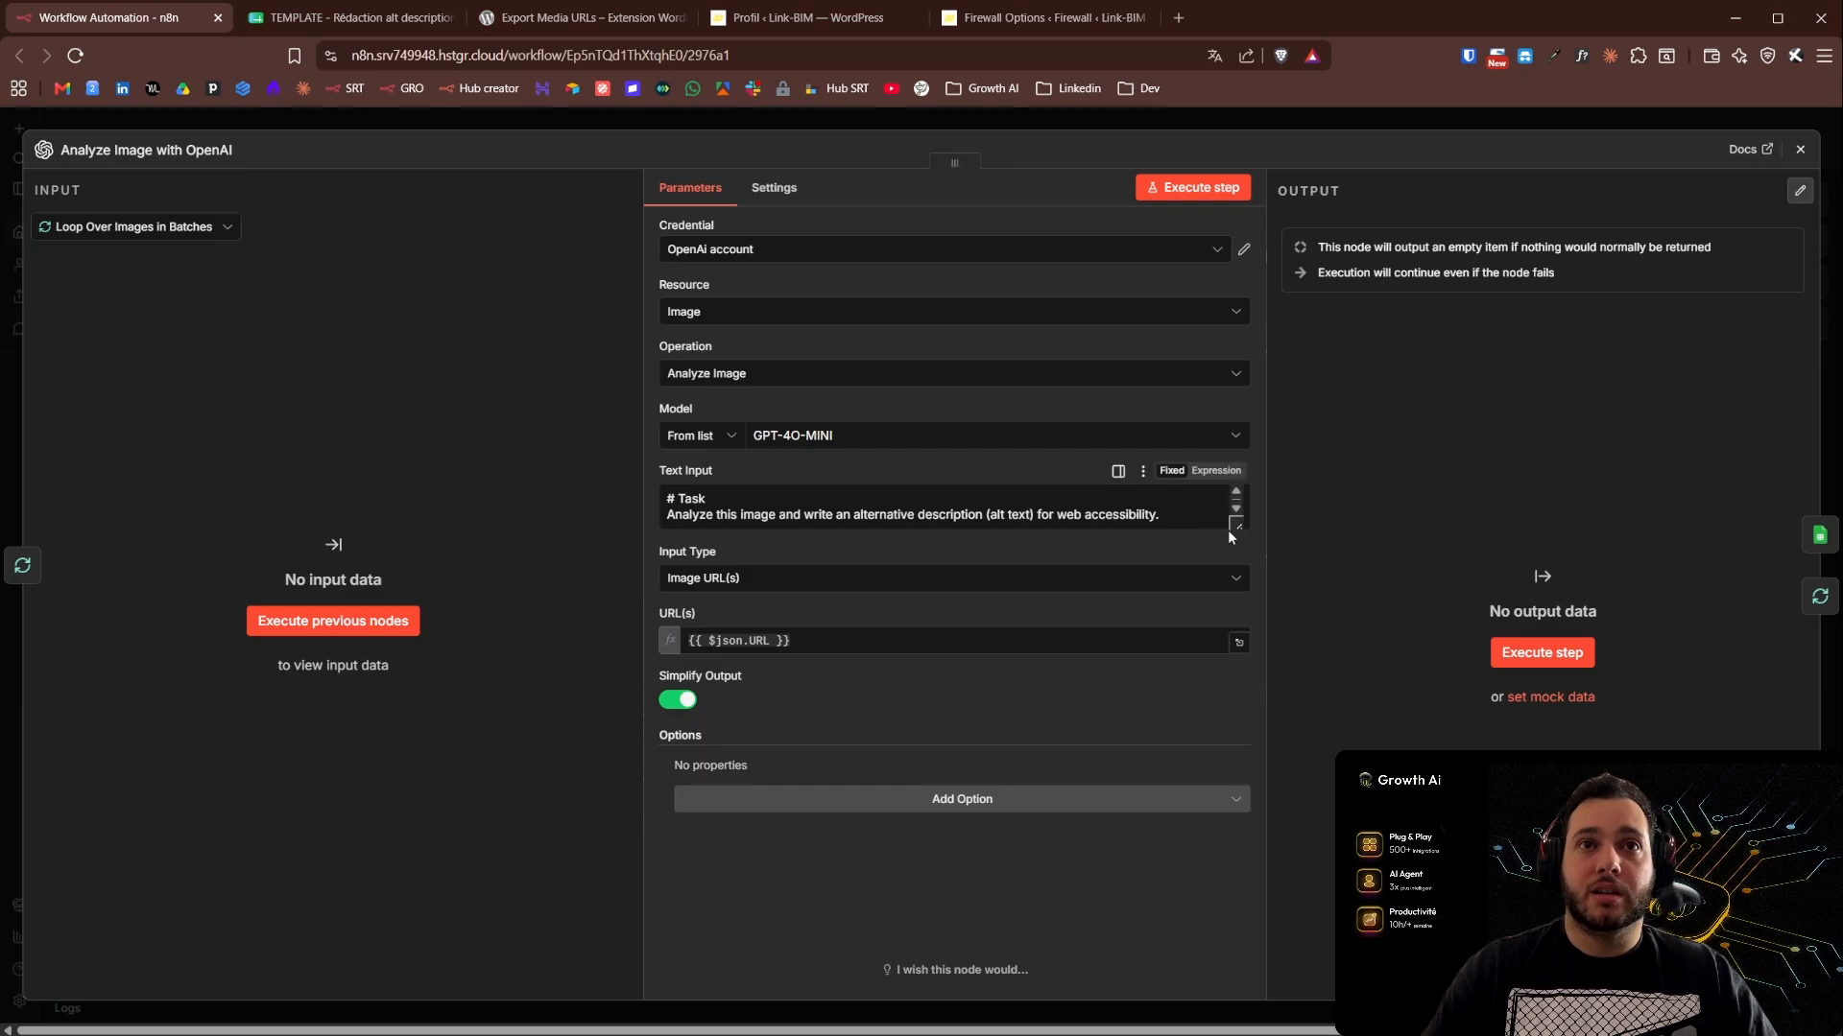
left_click_drag(1238, 533, 1238, 739)
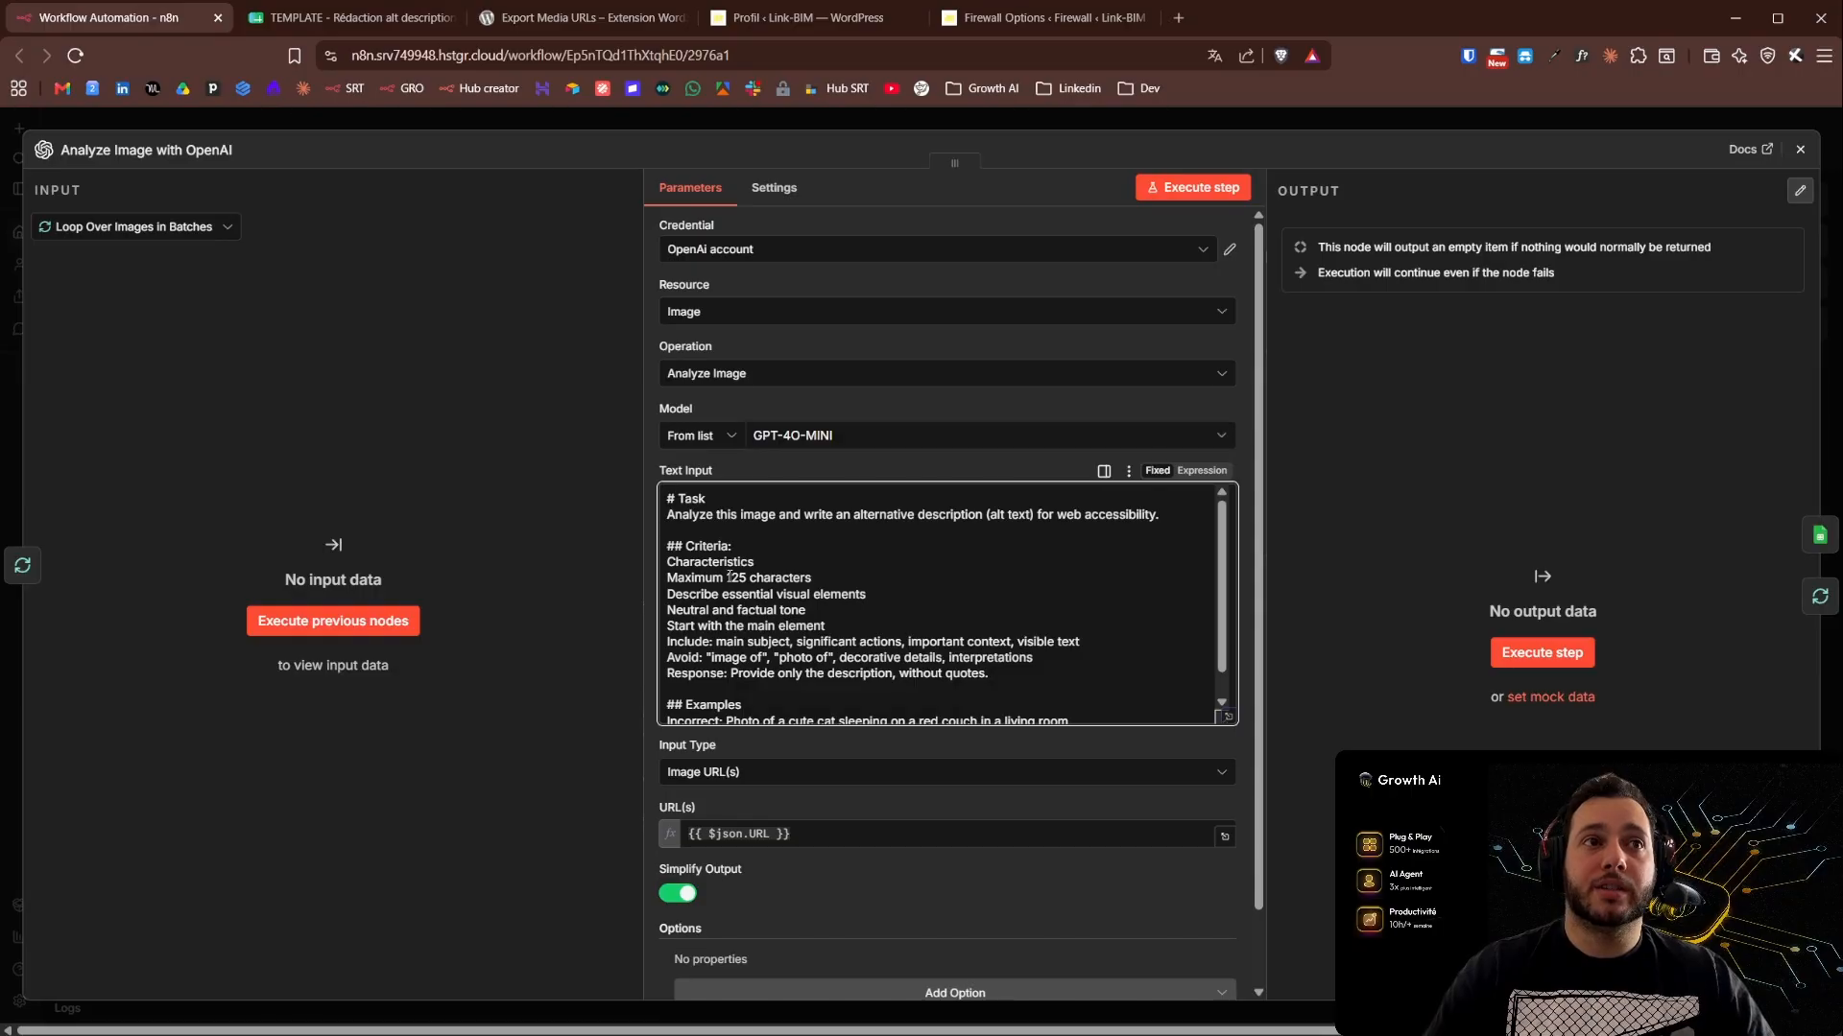
left_click_drag(726, 578, 811, 577)
scroll(873, 665, "down", 1)
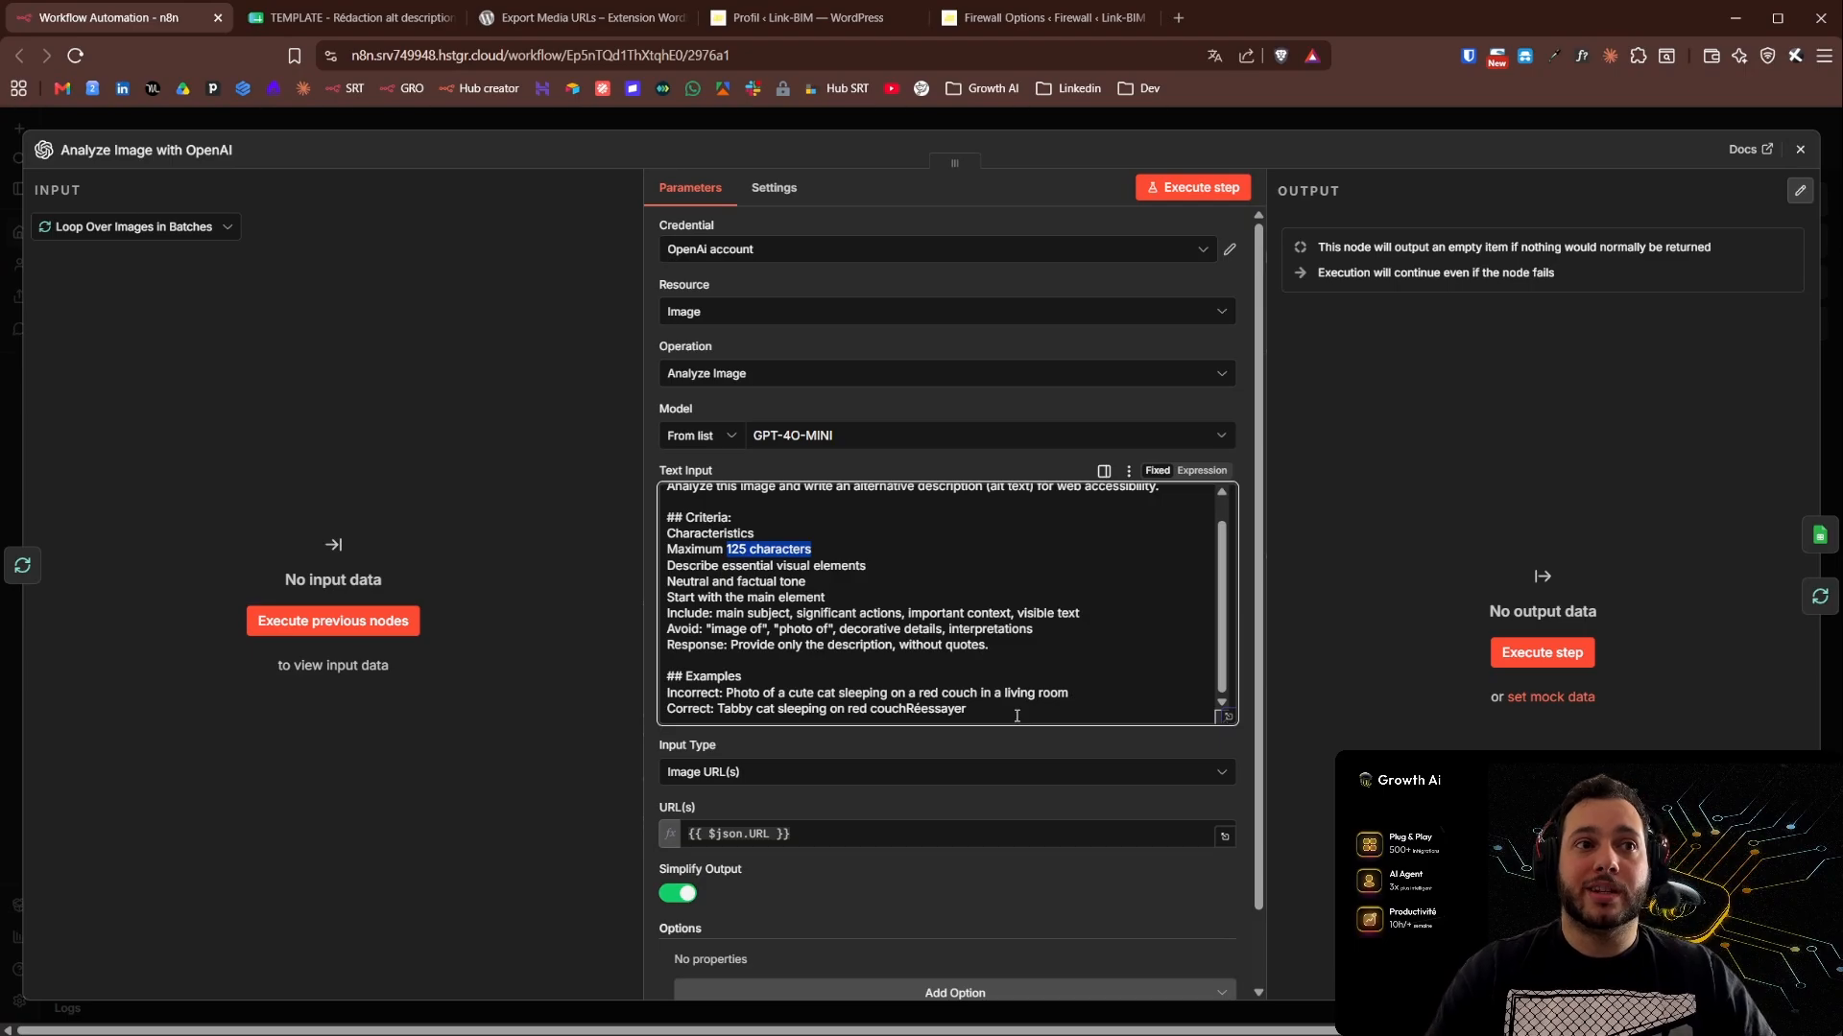
left_click(1530, 123)
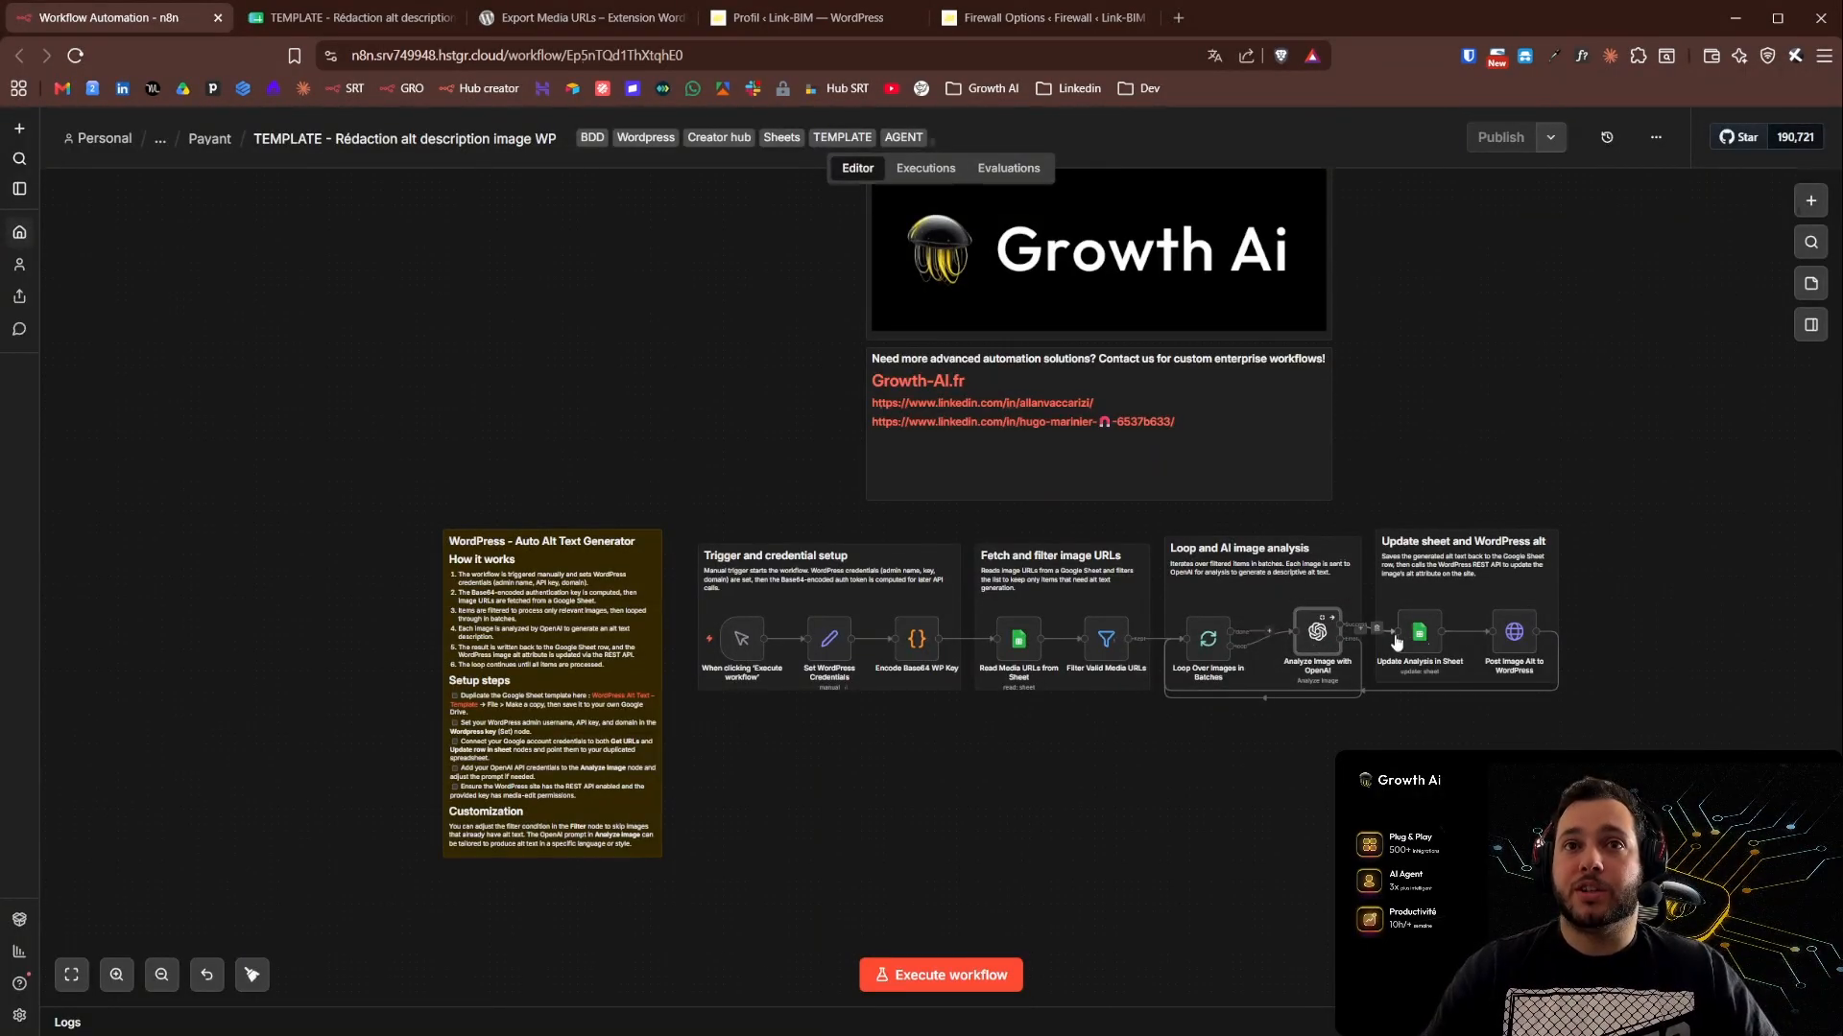
Inspect the first Alt text cell, C2, in the Google Sheets template that the update node fills, and return to the n8n workflow
left_click(337, 18)
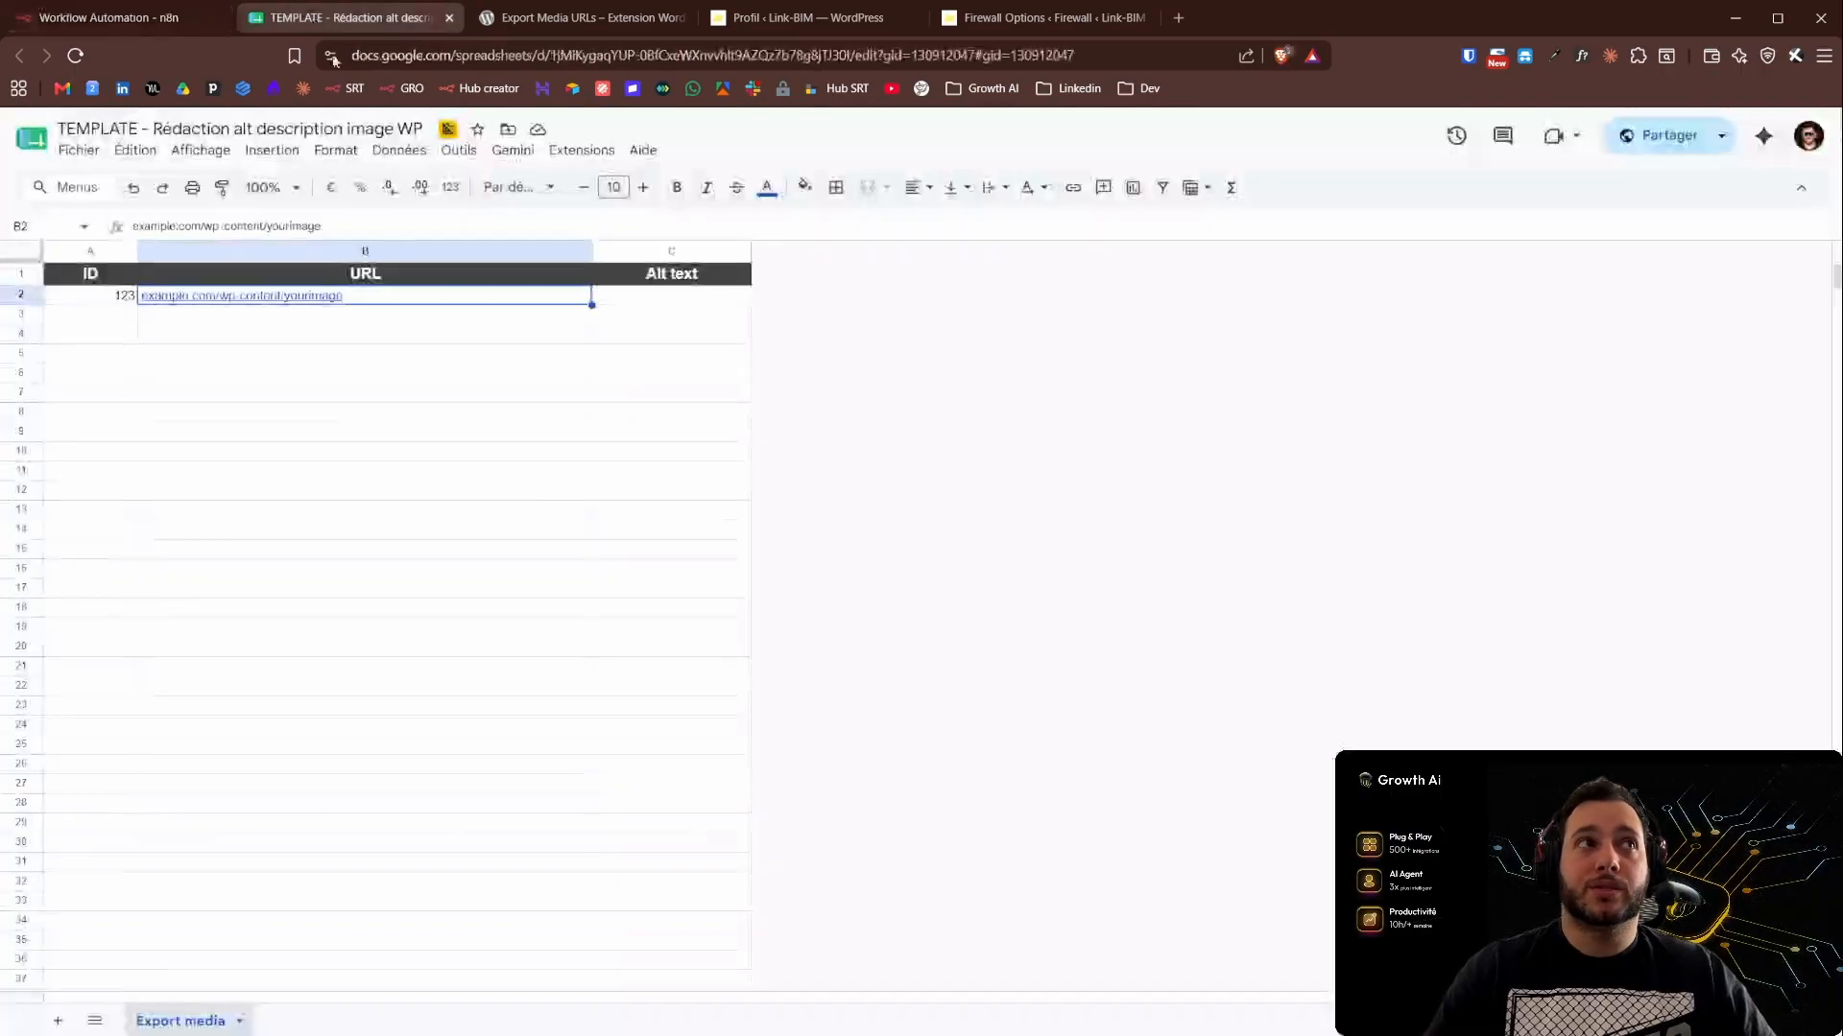
left_click(700, 300)
left_click(108, 17)
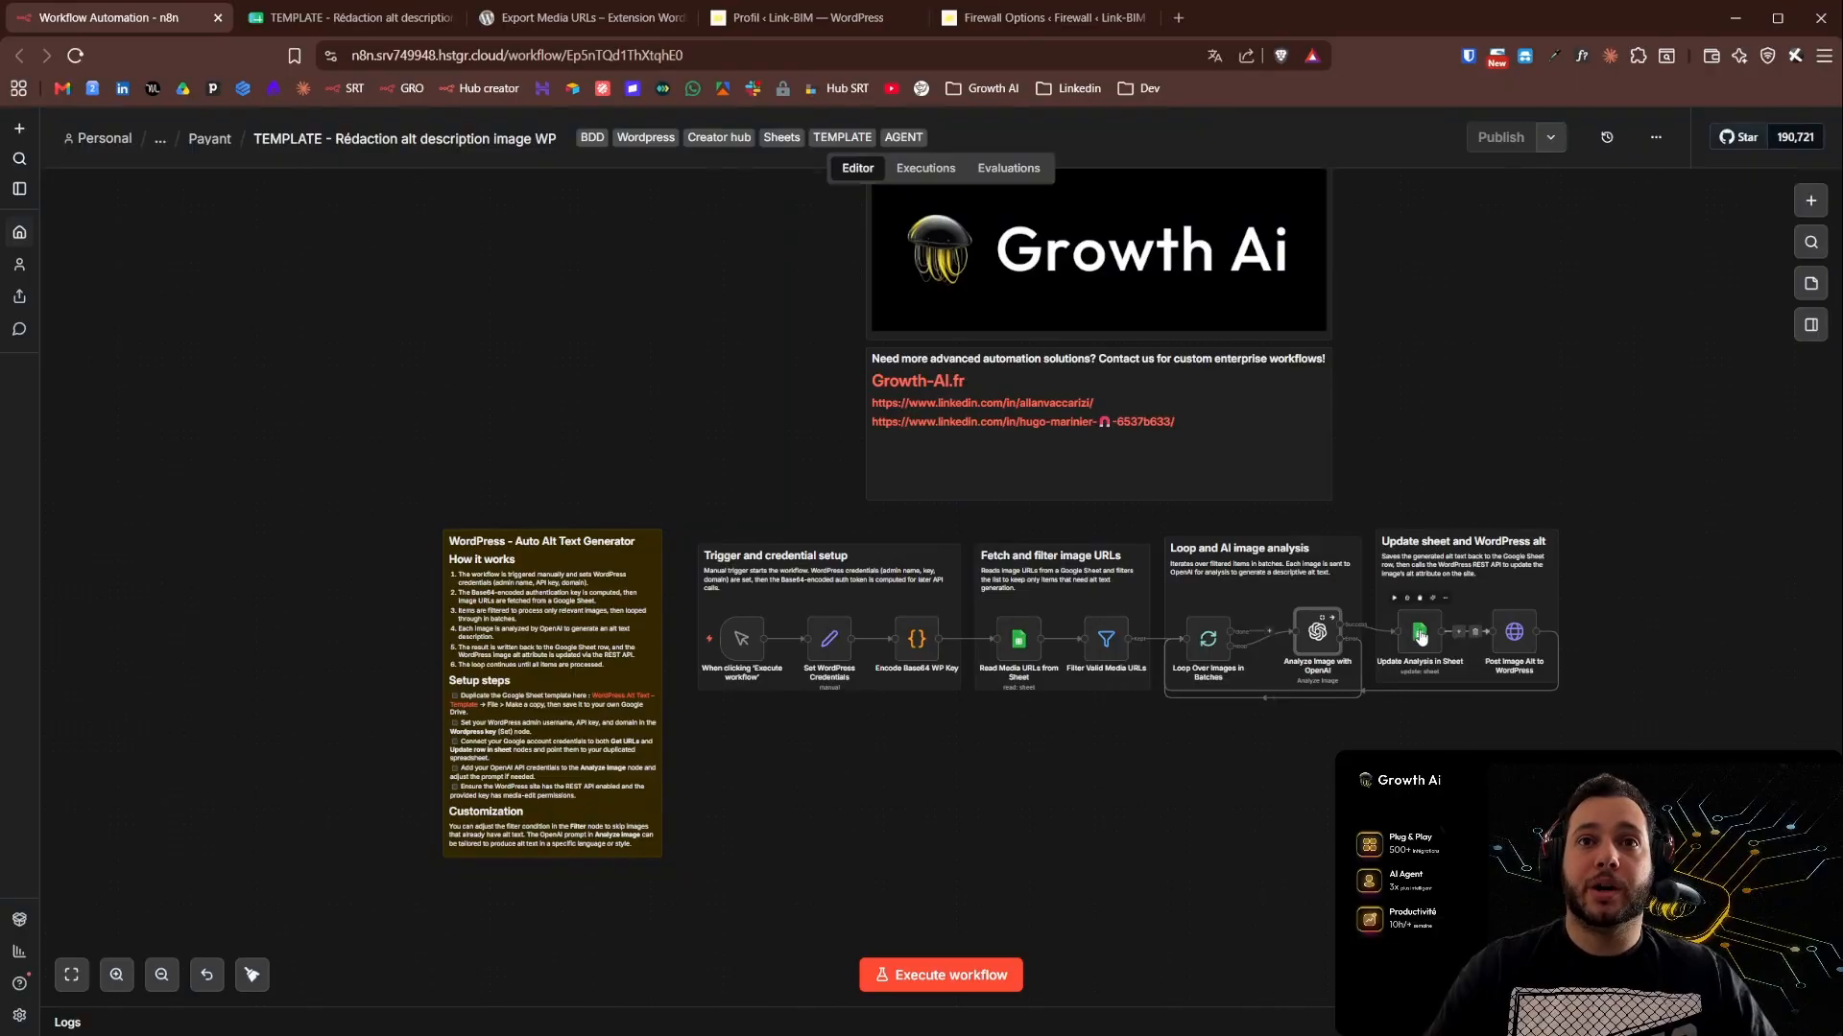
left_click(350, 17)
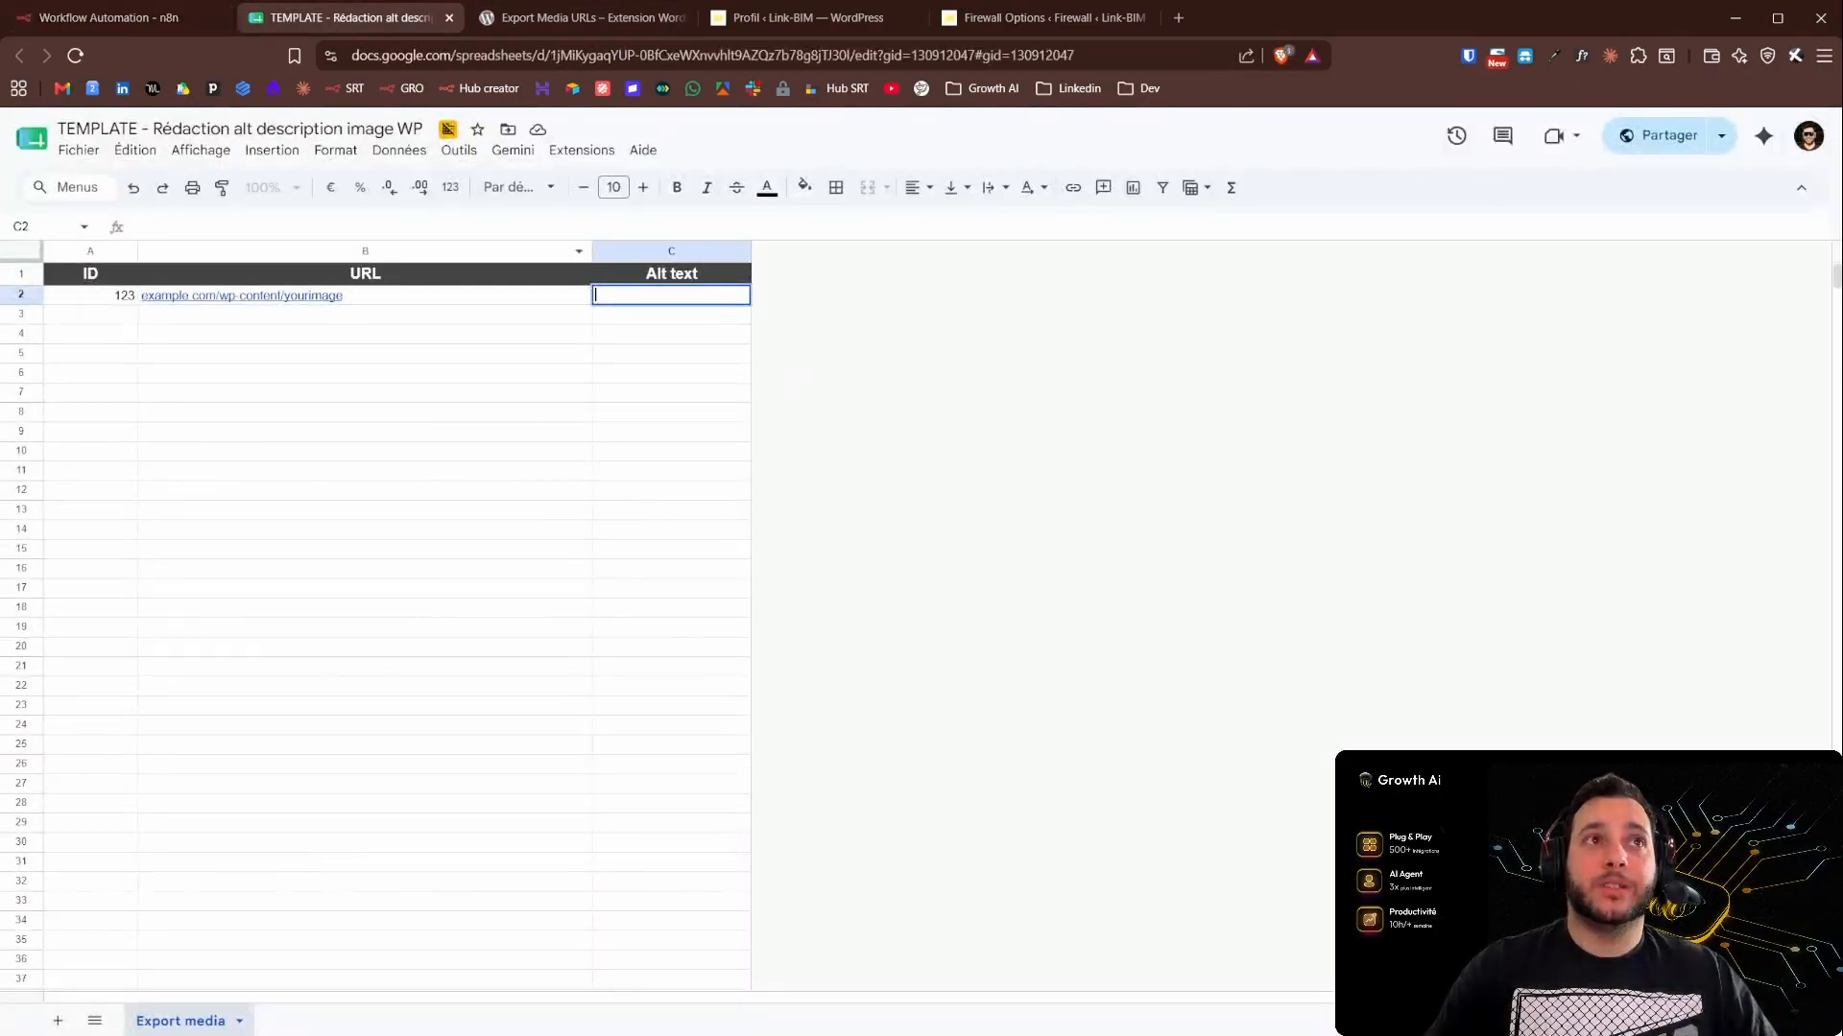
left_click(115, 17)
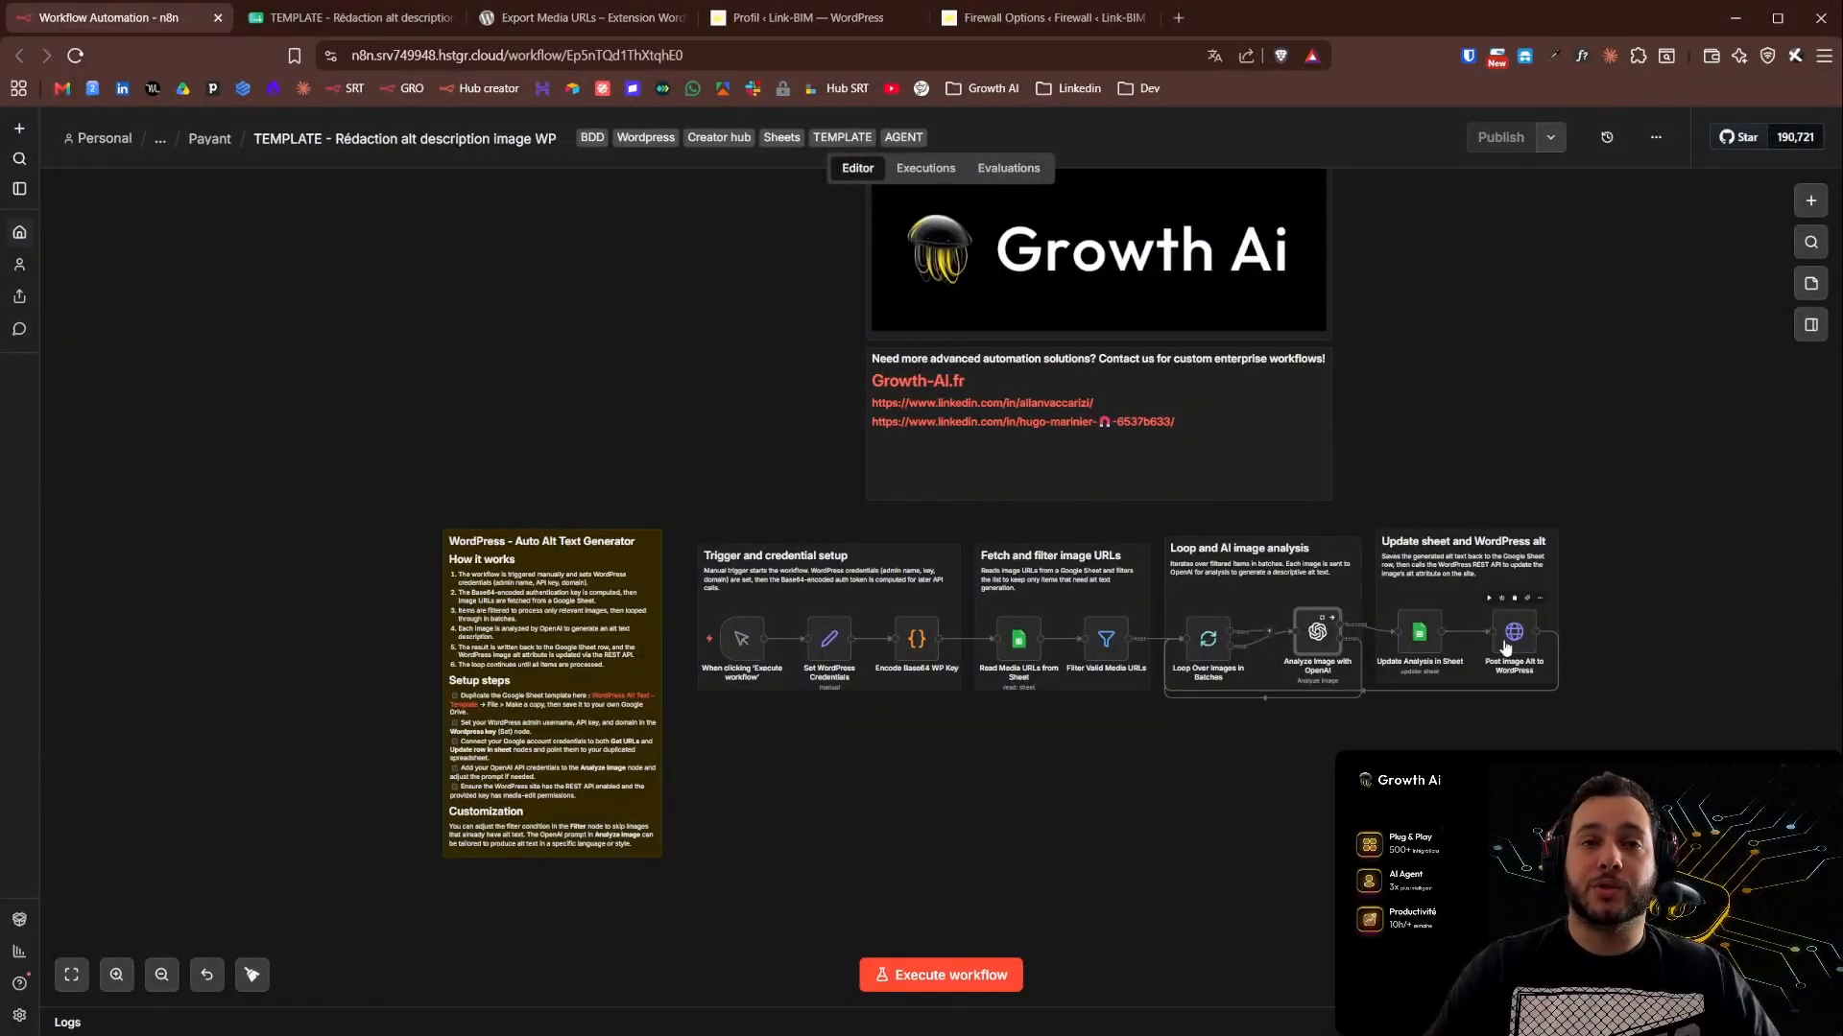